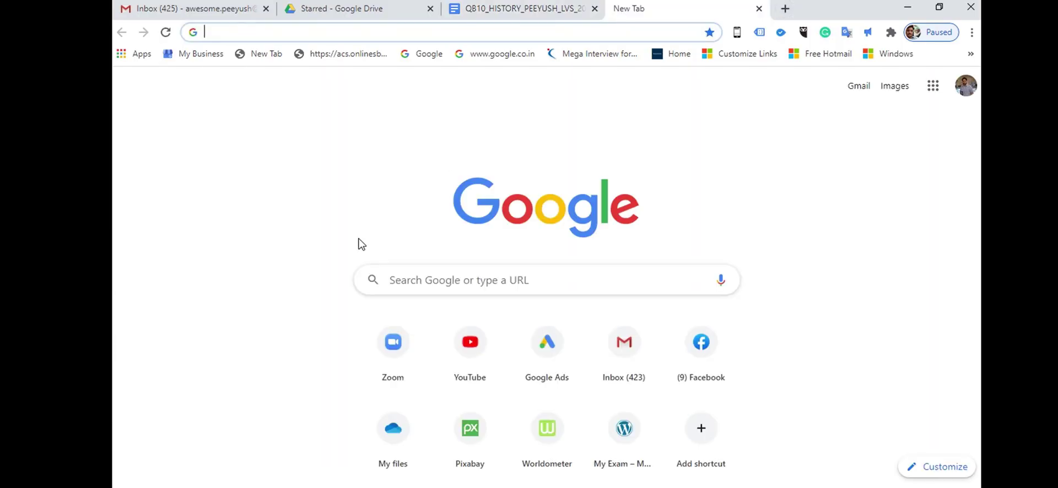
- Search Google for "google forms", go to the personal version of Google Forms and start a blank form
{"action": "left_click", "coordinate": [393, 282]}
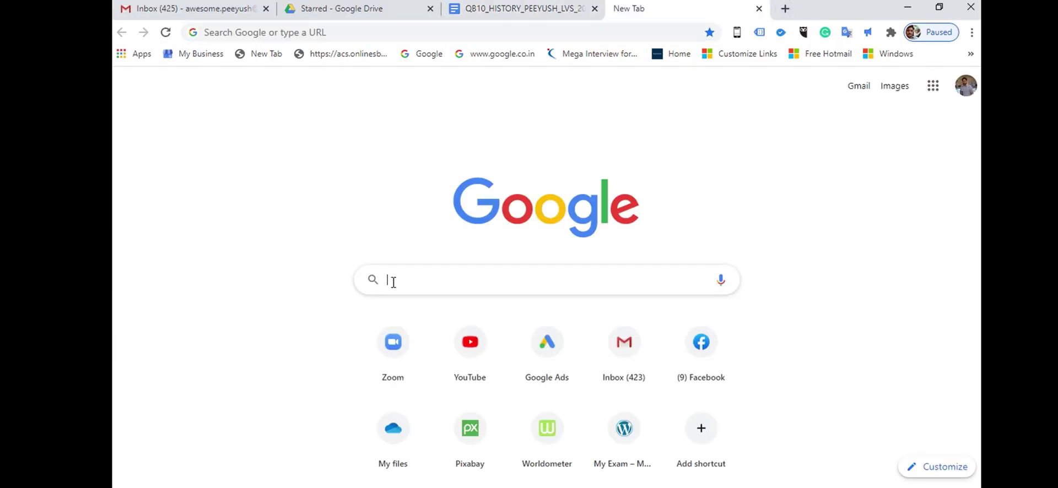
{"action": "type", "text": "google forms"}
{"action": "key", "text": "Return"}
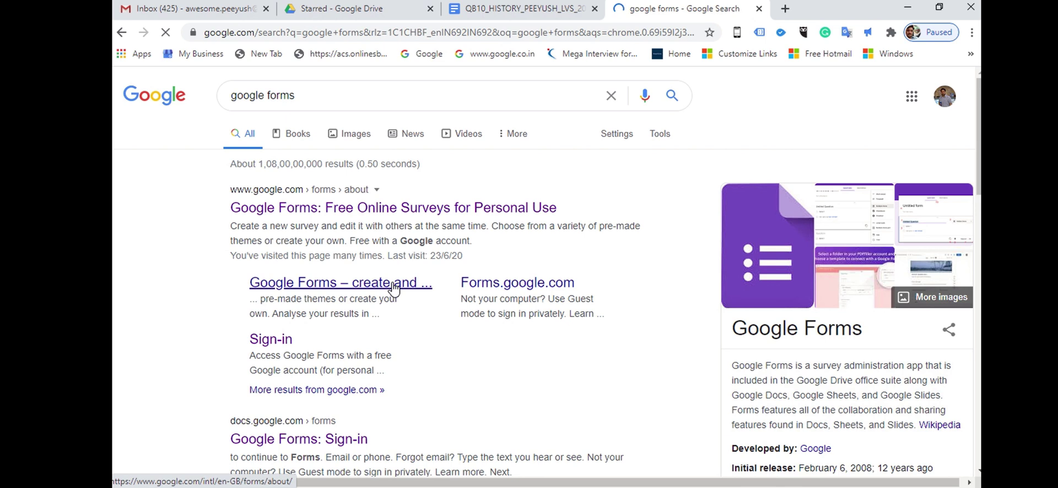
{"action": "left_click", "coordinate": [327, 217]}
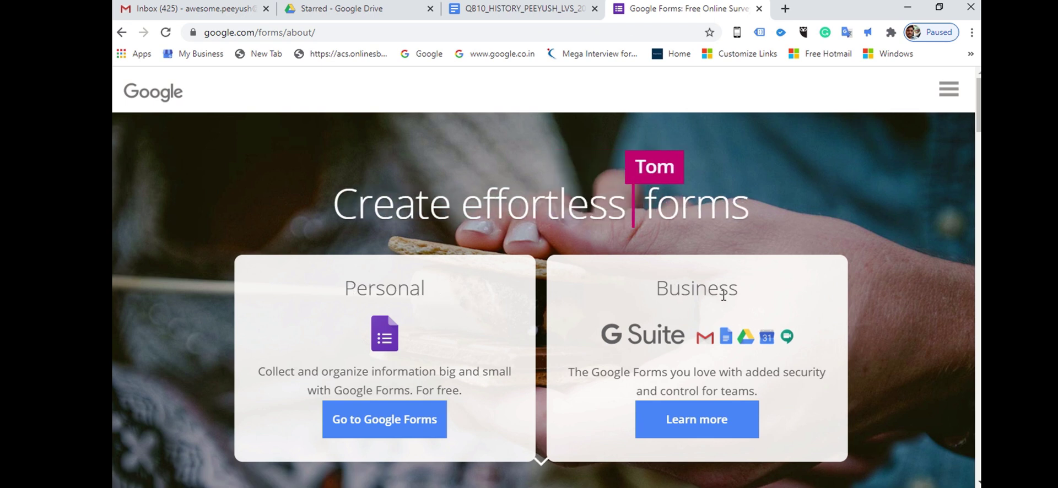
{"action": "left_click", "coordinate": [379, 434]}
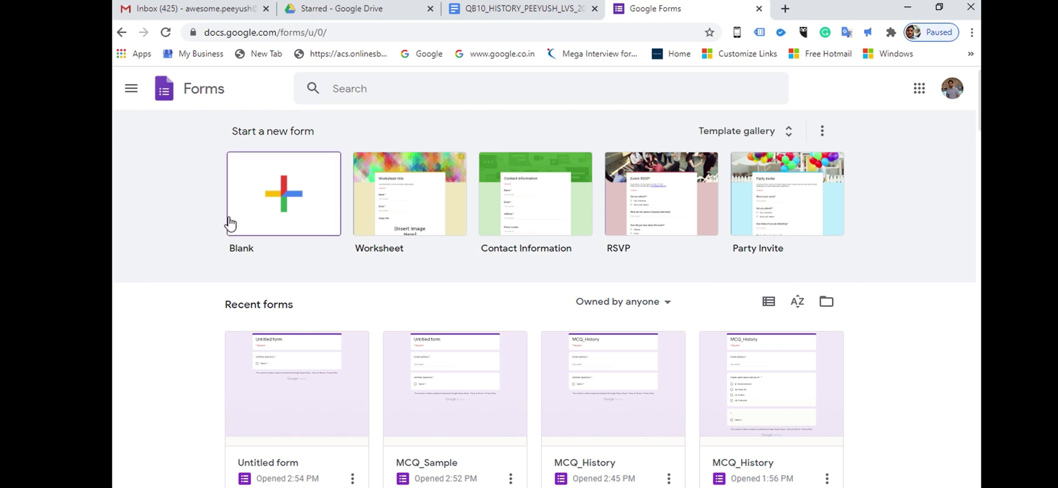
{"action": "left_click", "coordinate": [273, 204]}
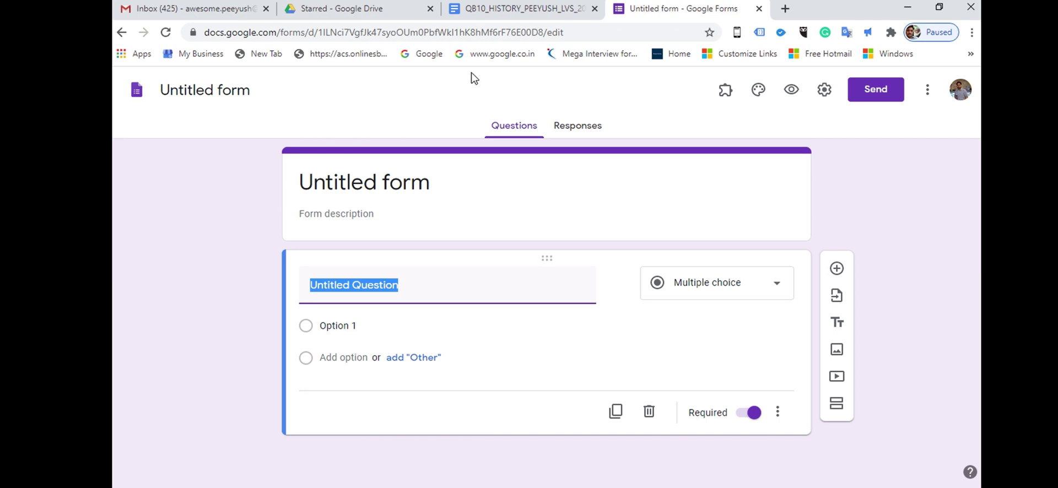
- Switch to Google Drive and create a new Google Forms form from there
{"action": "left_click", "coordinate": [364, 17]}
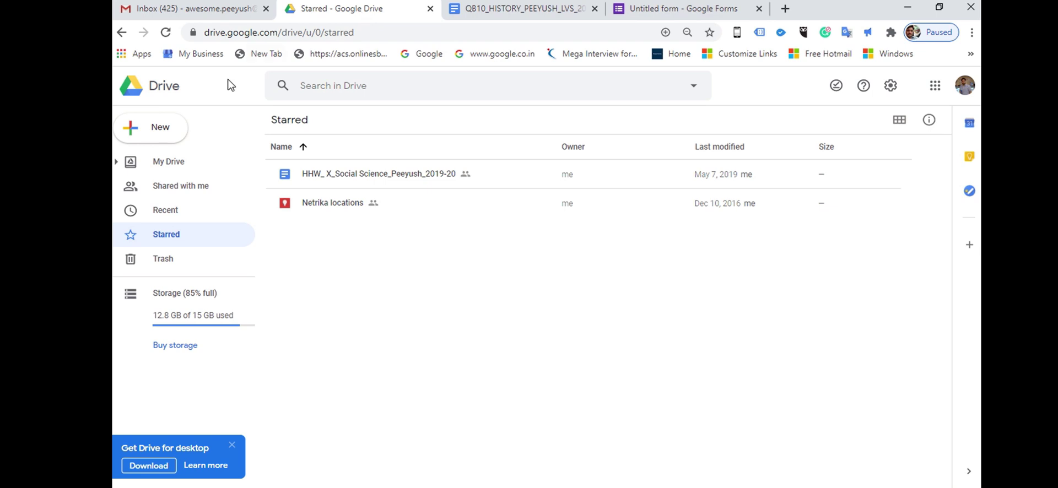
{"action": "left_click", "coordinate": [160, 129]}
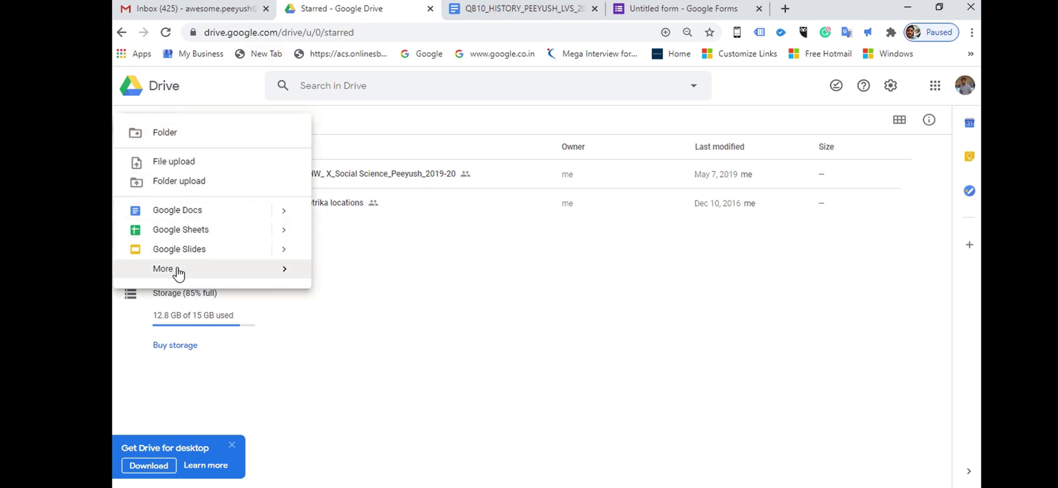
{"action": "mouse_move", "coordinate": [178, 272]}
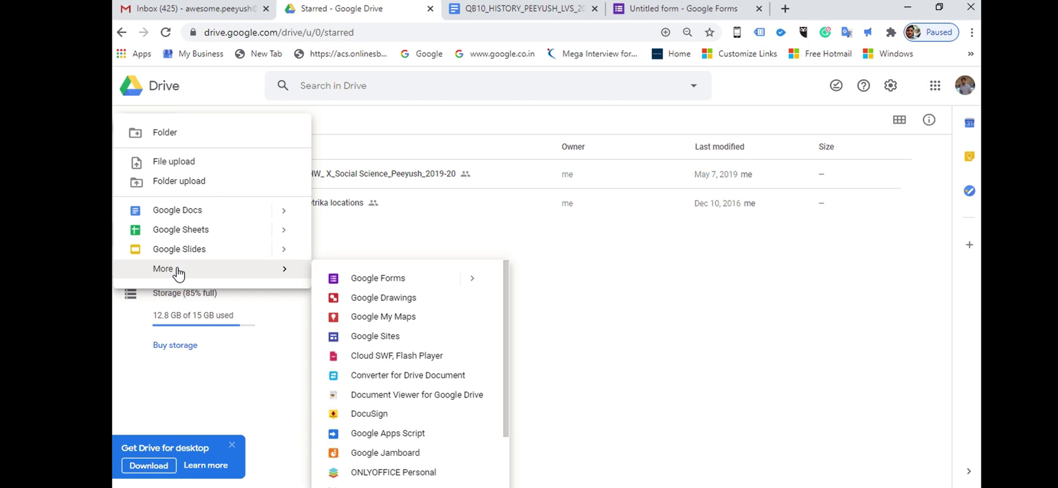
{"action": "left_click", "coordinate": [385, 286]}
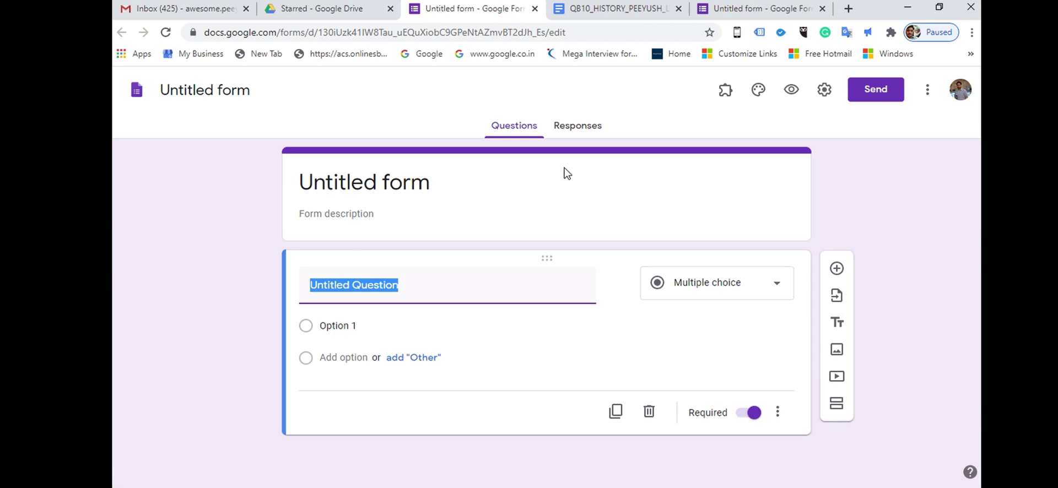
- Rename the untitled form as "MCQ_Sample learning"
{"action": "left_click", "coordinate": [212, 91]}
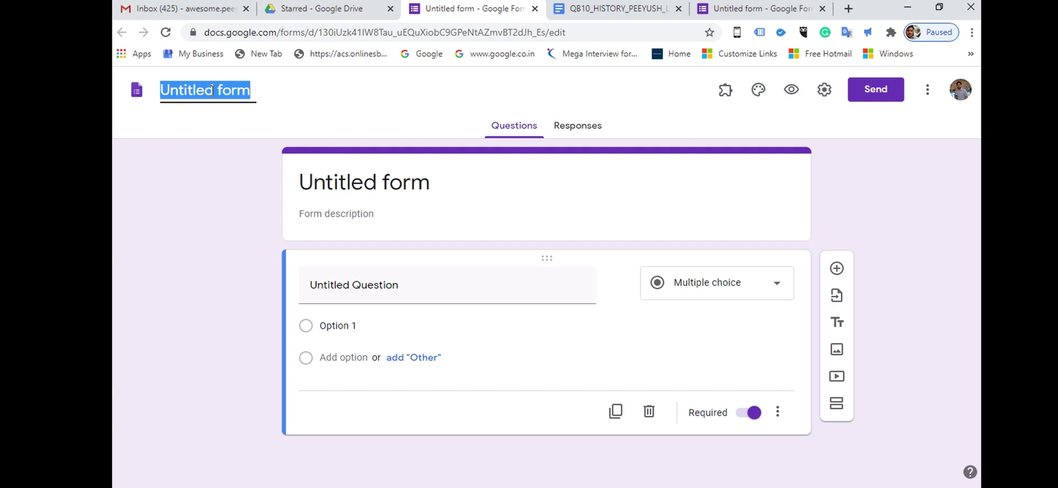
{"action": "type", "text": "MCQ"}
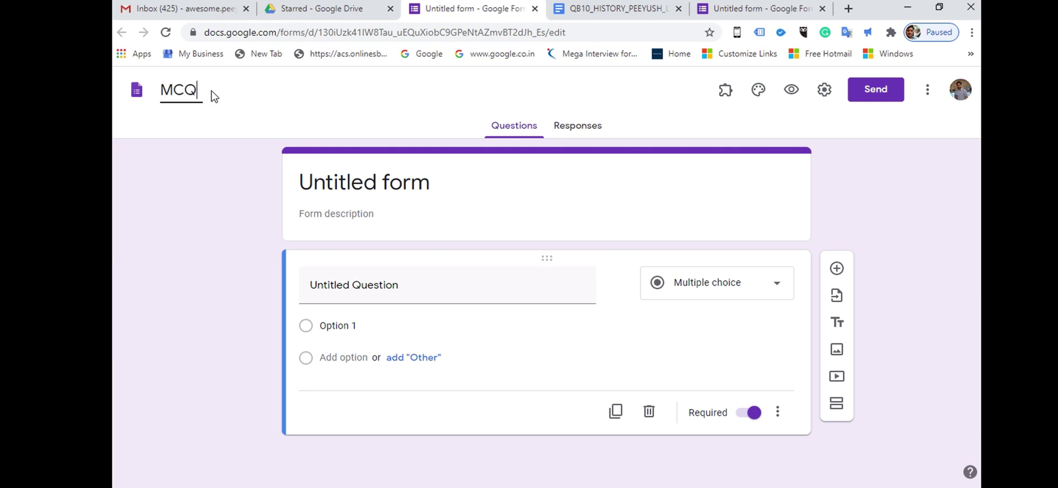
{"action": "type", "text": "_Sample learning"}
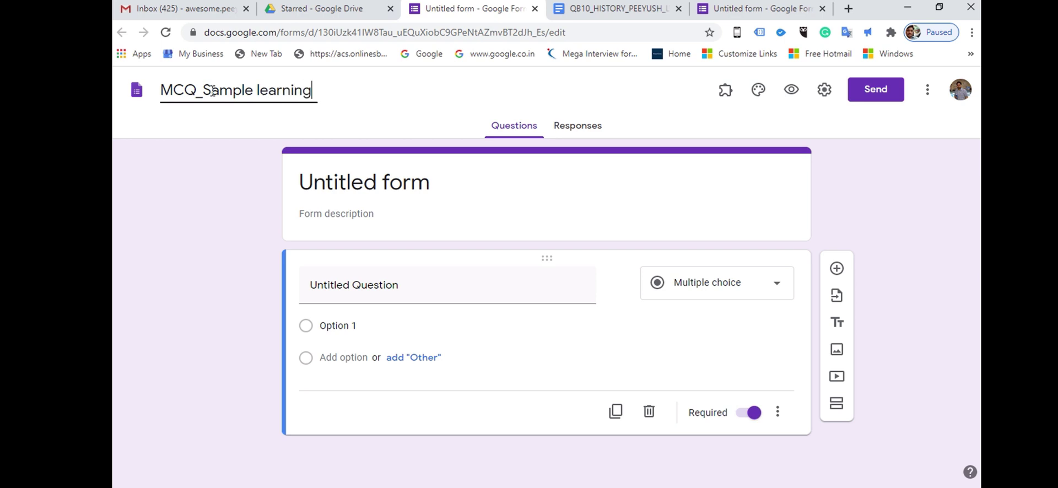
{"action": "left_click", "coordinate": [346, 212]}
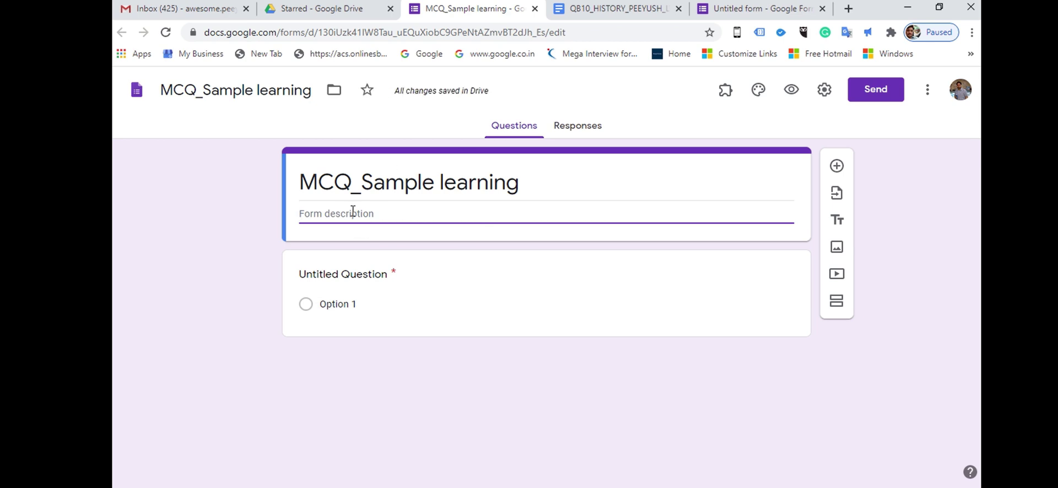
- Select the untitled question and choose Multiple choice as its question type
{"action": "left_click", "coordinate": [348, 276]}
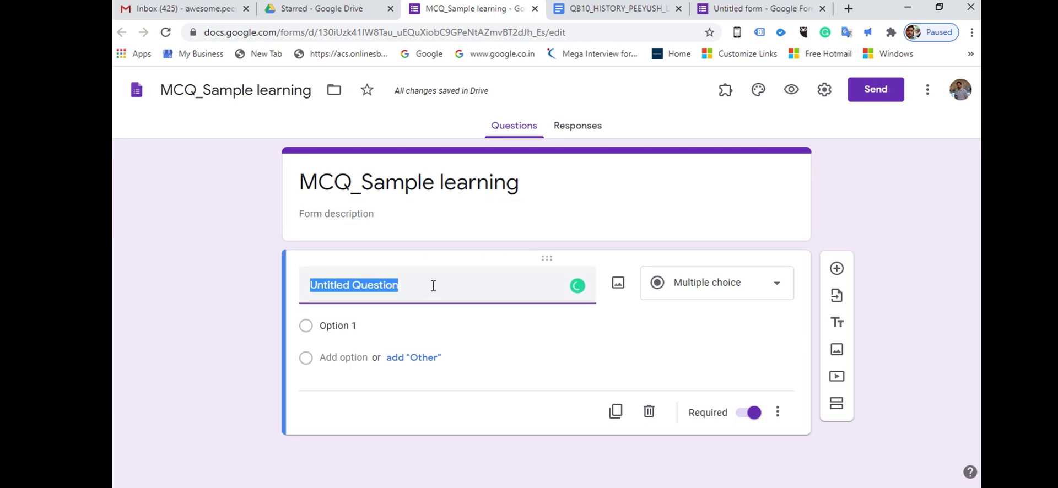
{"action": "left_click", "coordinate": [375, 286]}
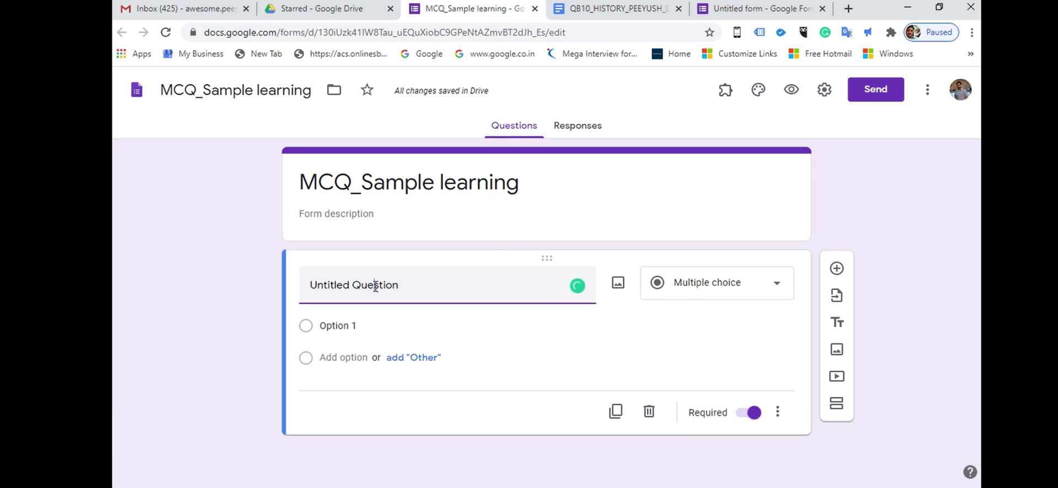
{"action": "left_click", "coordinate": [778, 283]}
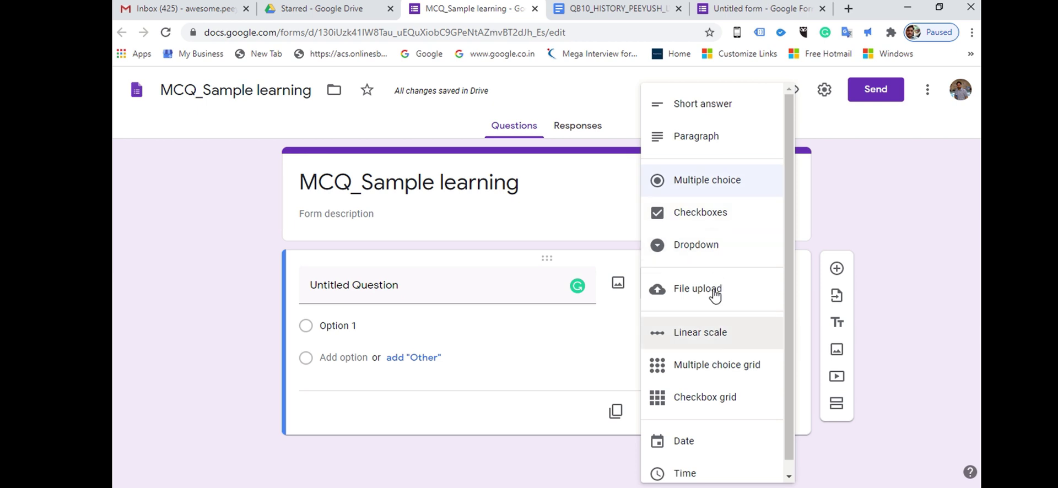
{"action": "left_click", "coordinate": [715, 183]}
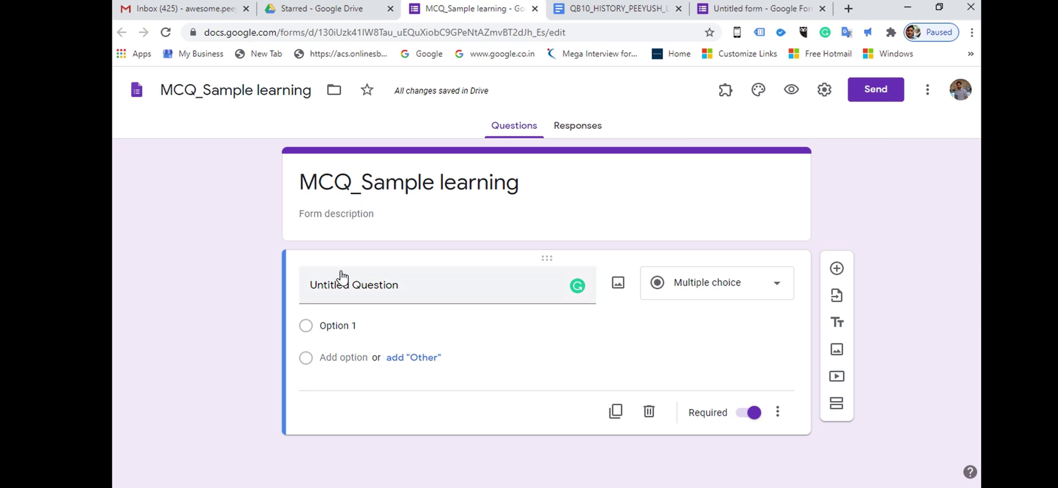
- Copy the Q.2 question text "Which of the following best defines a Jobber." from the history question bank document in Google Docs
{"action": "left_click", "coordinate": [330, 285]}
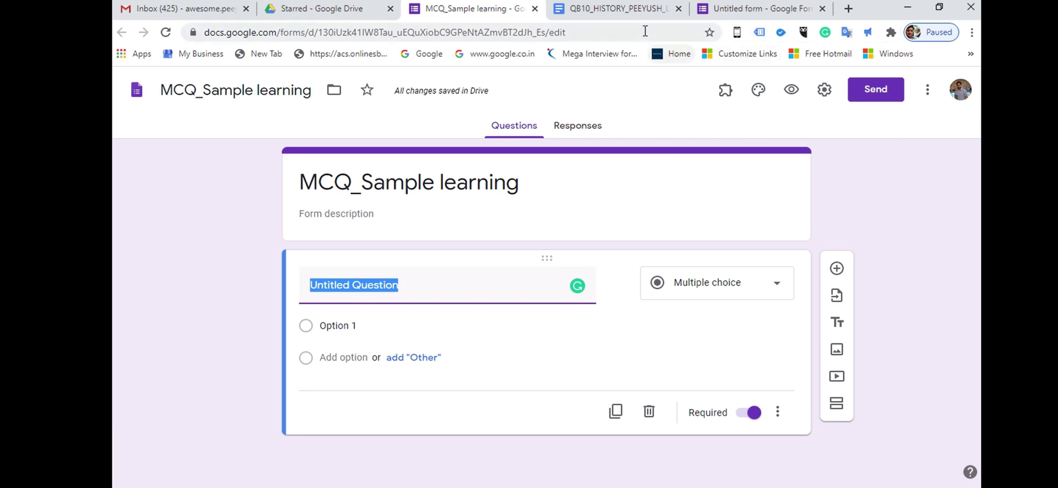
{"action": "mouse_move", "coordinate": [620, 2]}
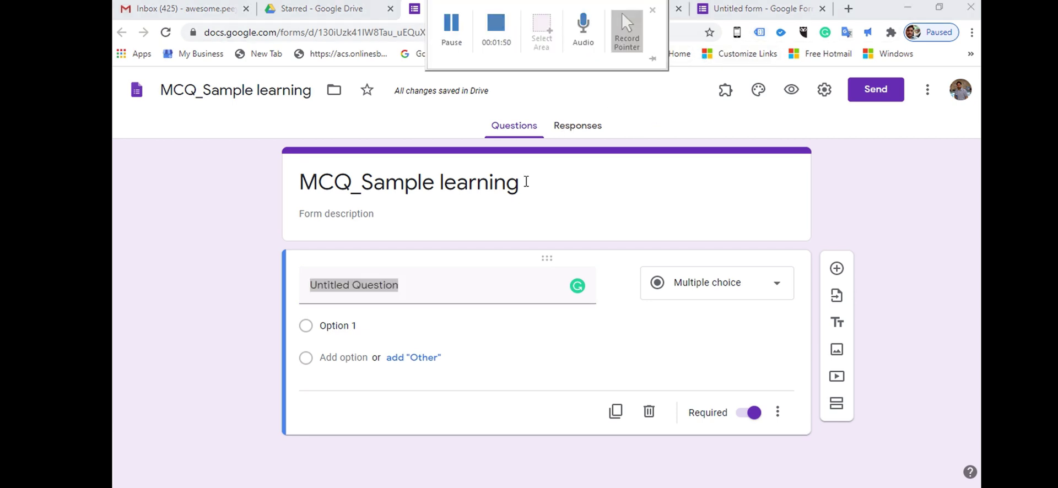
{"action": "left_click", "coordinate": [635, 21]}
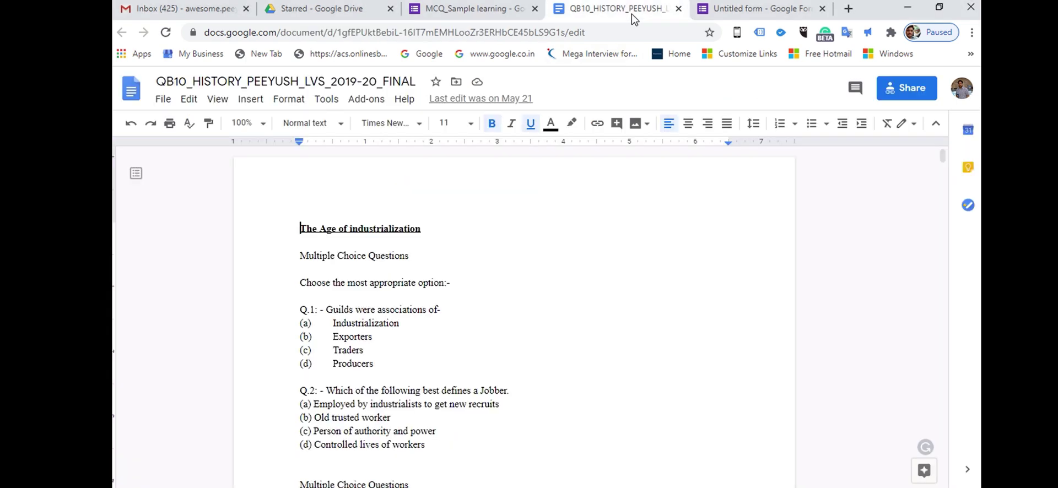
{"action": "left_click", "coordinate": [448, 390]}
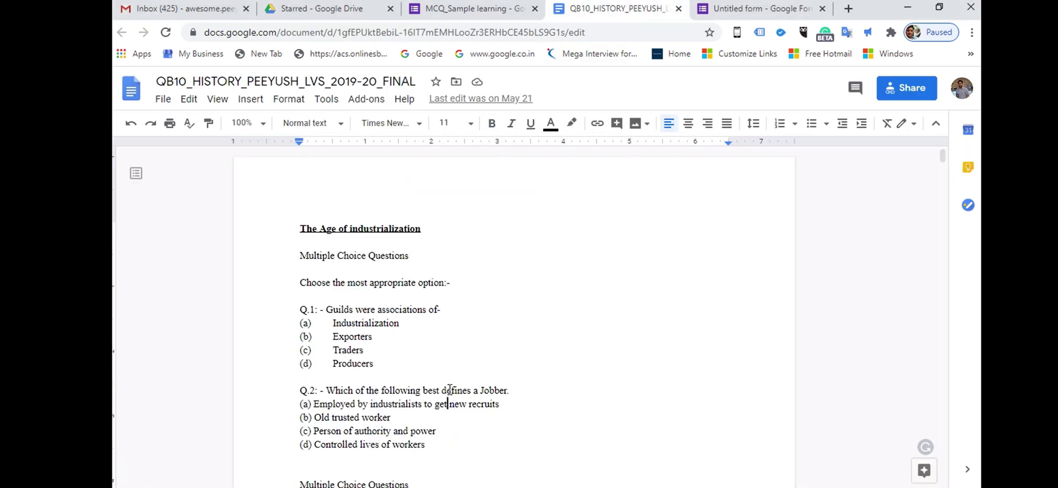
{"action": "key", "text": "Down"}
{"action": "key", "text": "Down"}
{"action": "key", "text": "Down"}
{"action": "key", "text": "Down"}
{"action": "key", "text": "Down"}
{"action": "key", "text": "Down"}
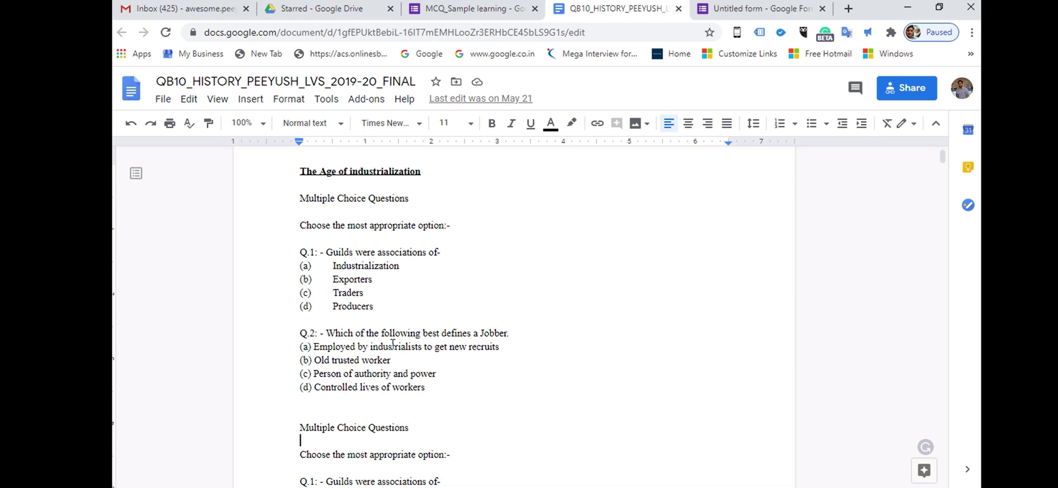
{"action": "left_click_drag", "start_coordinate": [325, 332], "coordinate": [517, 334]}
{"action": "key", "text": "ctrl+c"}
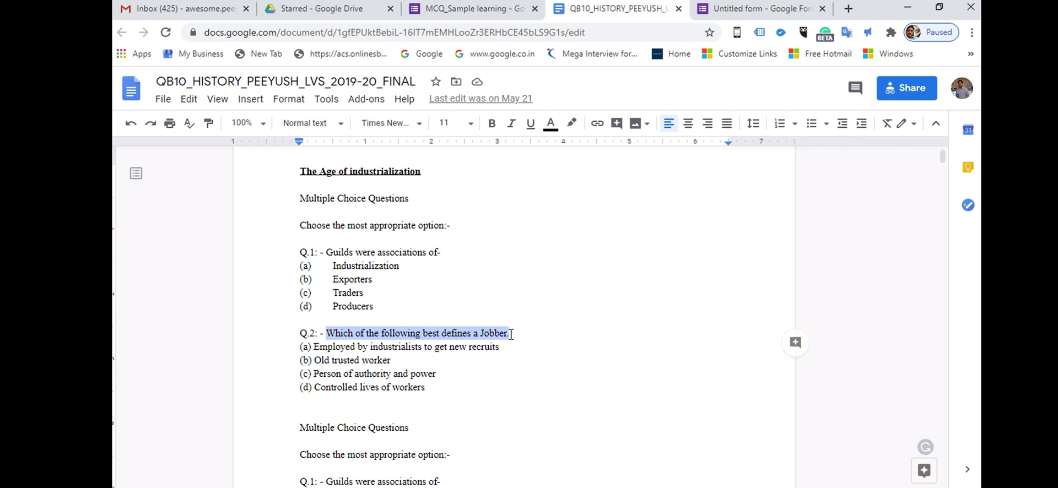
- Replace the form's untitled question text with the copied question, reading "Which of the following best defines a Jobber?"
{"action": "left_click", "coordinate": [516, 14]}
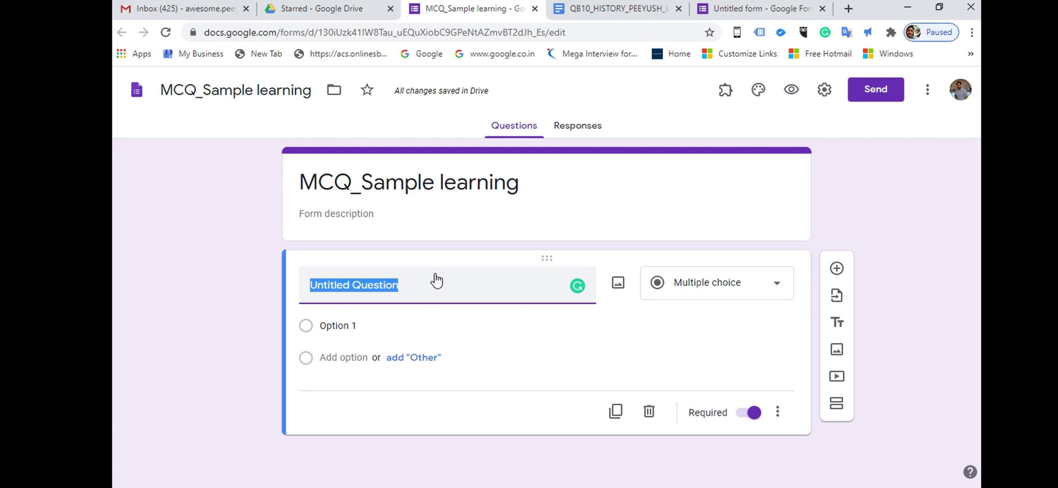
{"action": "key", "text": "ctrl+v"}
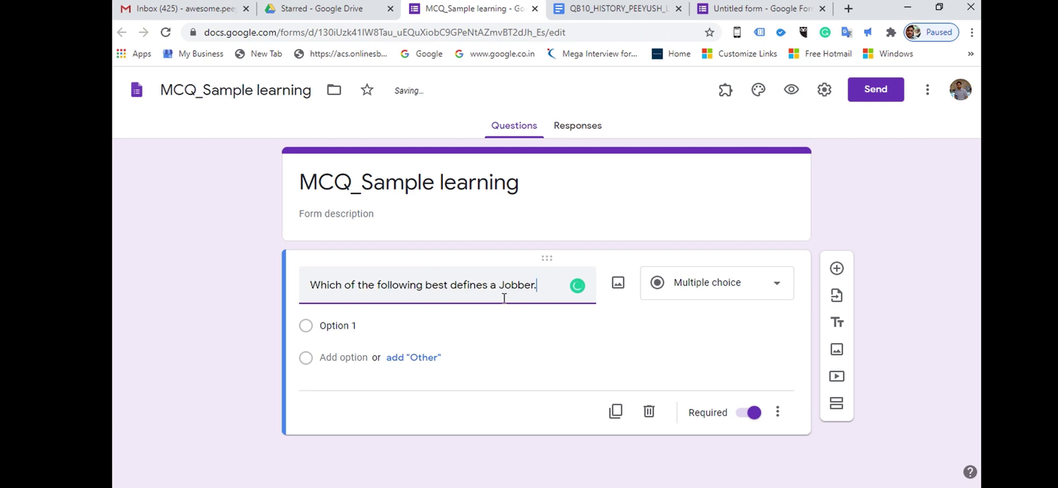
{"action": "type", "text": "?"}
- Copy the four Q.2 answer choices, (a) to (d), from the history question bank document
{"action": "left_click", "coordinate": [361, 326]}
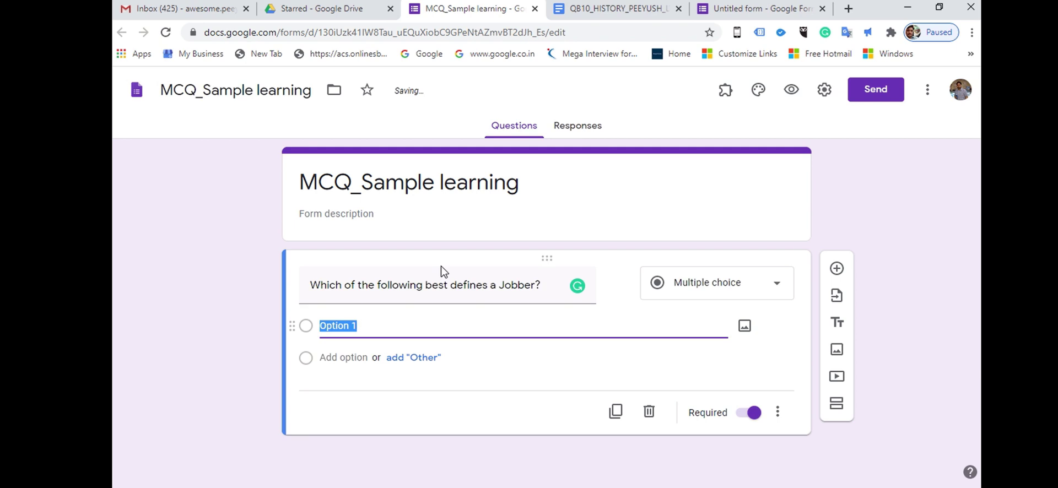
{"action": "left_click", "coordinate": [627, 17]}
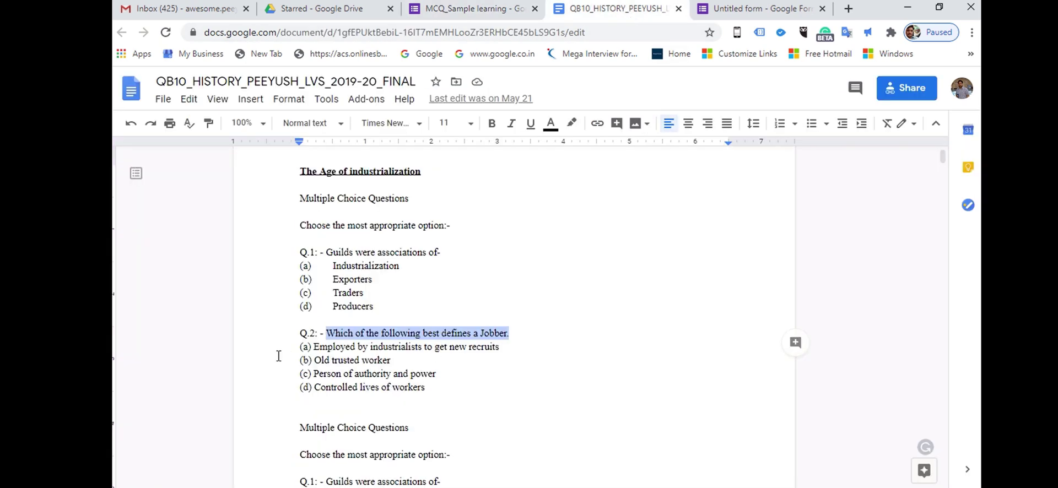
{"action": "left_click_drag", "start_coordinate": [299, 349], "coordinate": [426, 391]}
{"action": "key", "text": "ctrl+c"}
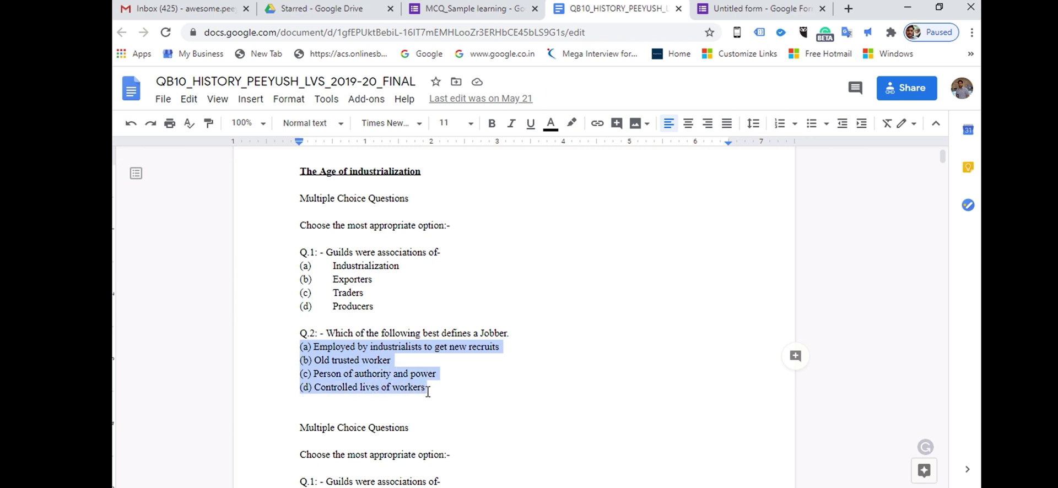
- Replace Option 1 of the Jobber question with the four copied choices as separate answer options
{"action": "left_click", "coordinate": [473, 8]}
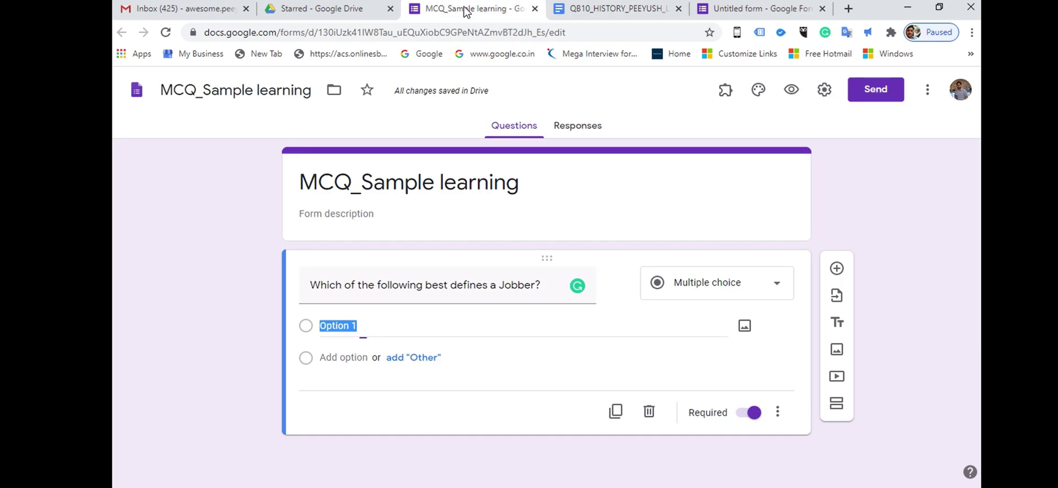
{"action": "left_click", "coordinate": [393, 328]}
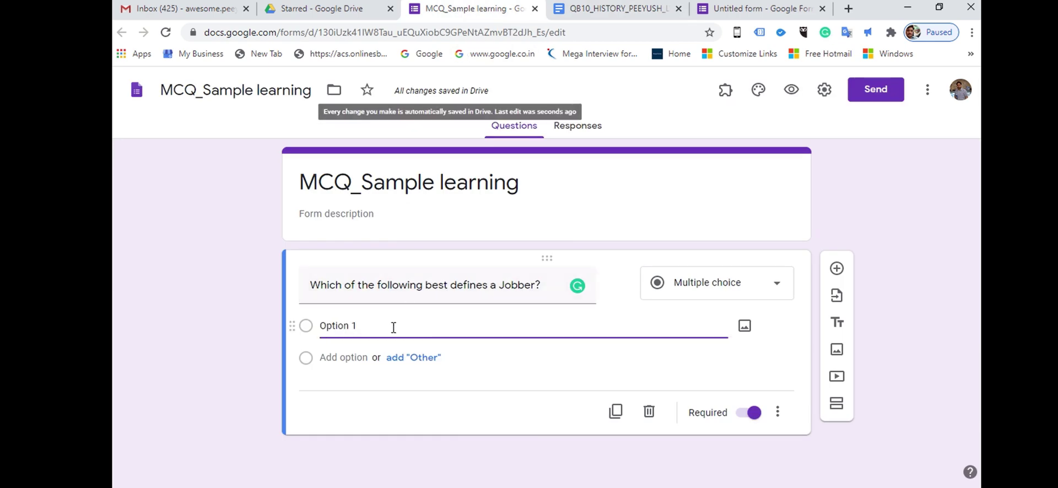
{"action": "key", "text": "BackSpace"}
{"action": "key", "text": "BackSpace"}
{"action": "key", "text": "ctrl+v"}
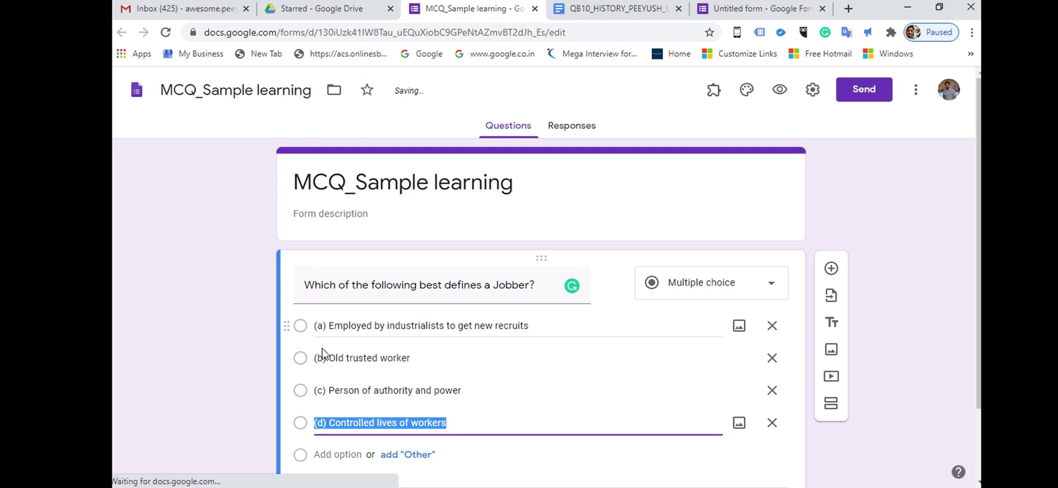
{"action": "left_click", "coordinate": [136, 421]}
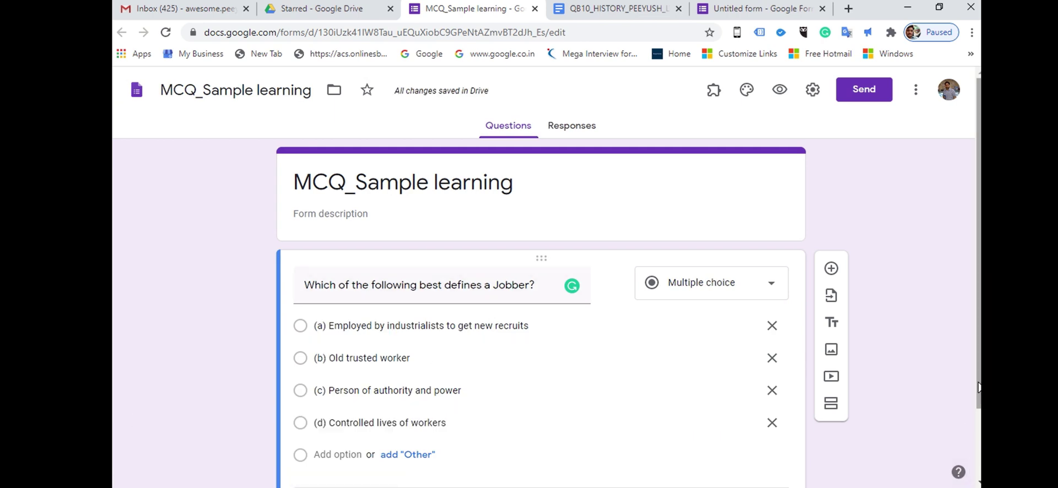
- Add a new question below the Jobber question in the form and return to the history question bank document
{"action": "scroll", "coordinate": [978, 388], "scroll_direction": "down", "scroll_amount": 2}
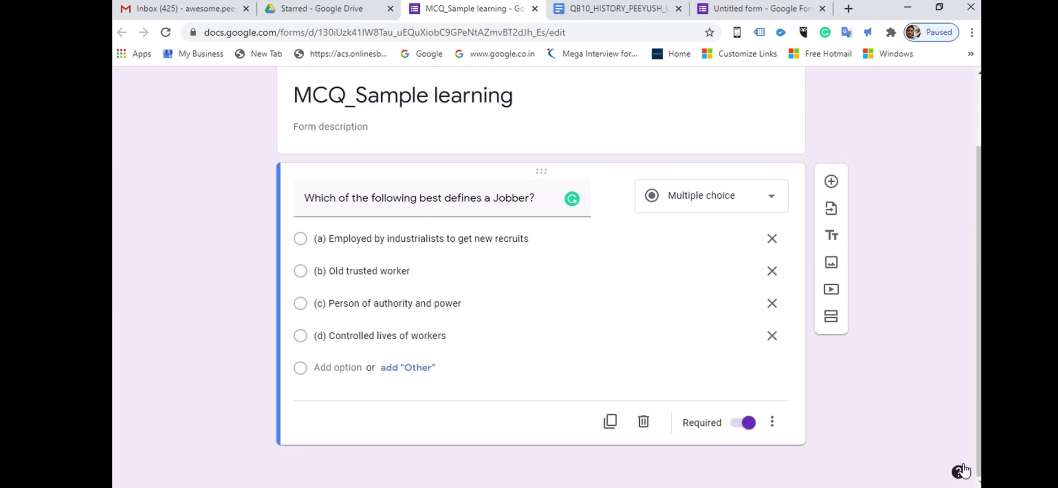
{"action": "left_click", "coordinate": [831, 182]}
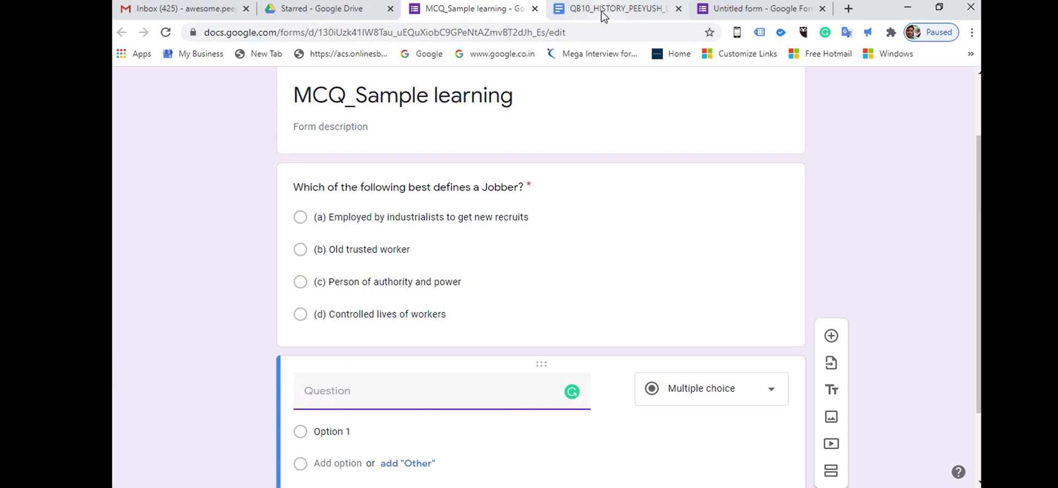
{"action": "left_click", "coordinate": [602, 10]}
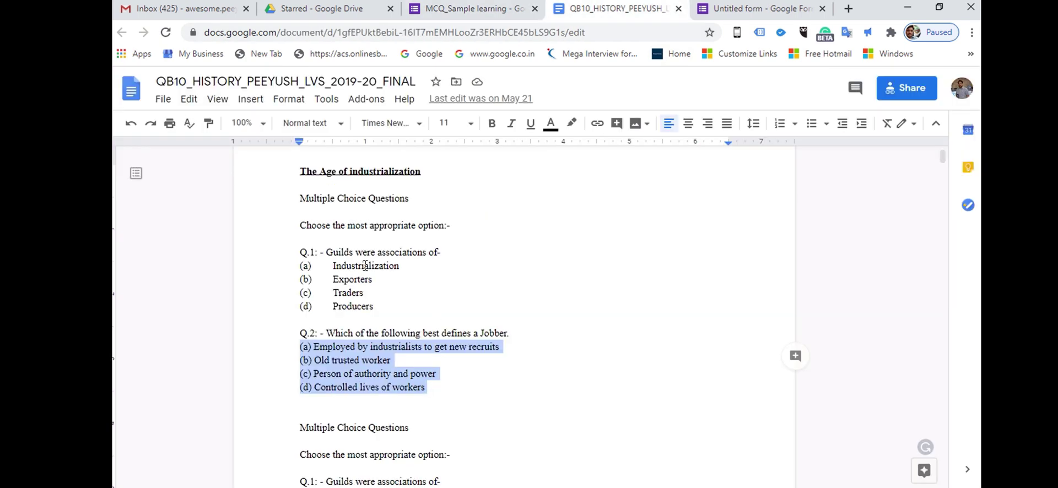
- Copy the Q.1 text "Guilds were associations of-" from the question bank document into the new form question's title
{"action": "left_click_drag", "start_coordinate": [326, 253], "coordinate": [443, 251]}
{"action": "key", "text": "ctrl+c"}
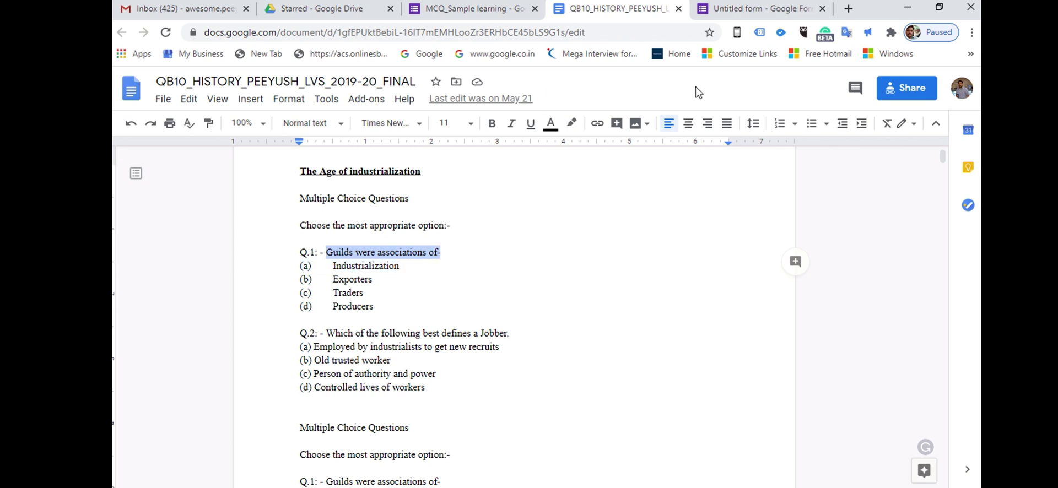
{"action": "left_click", "coordinate": [478, 8]}
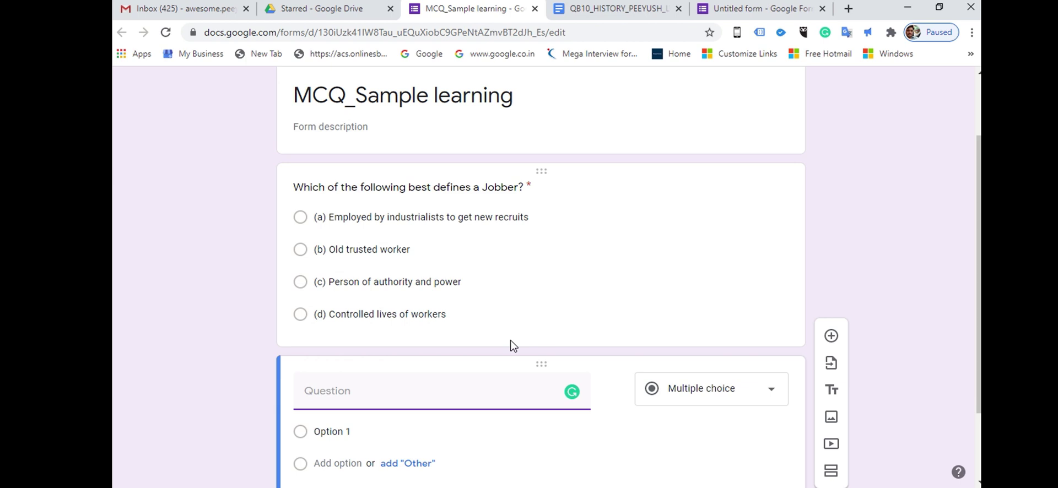
{"action": "key", "text": "ctrl+v"}
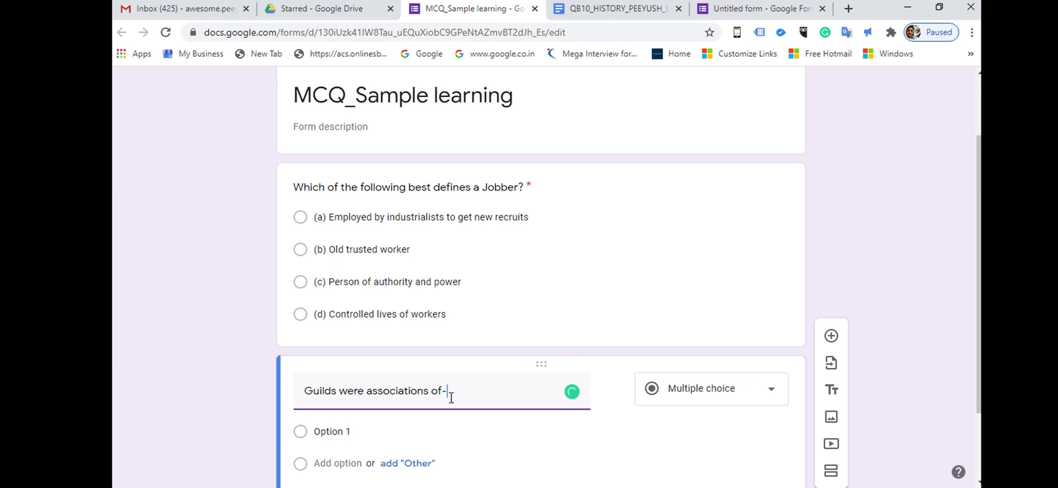
- Copy the four Q.1 answer choices, (a) Industrialization to (d) Producers, from the history question bank document
{"action": "left_click", "coordinate": [360, 441]}
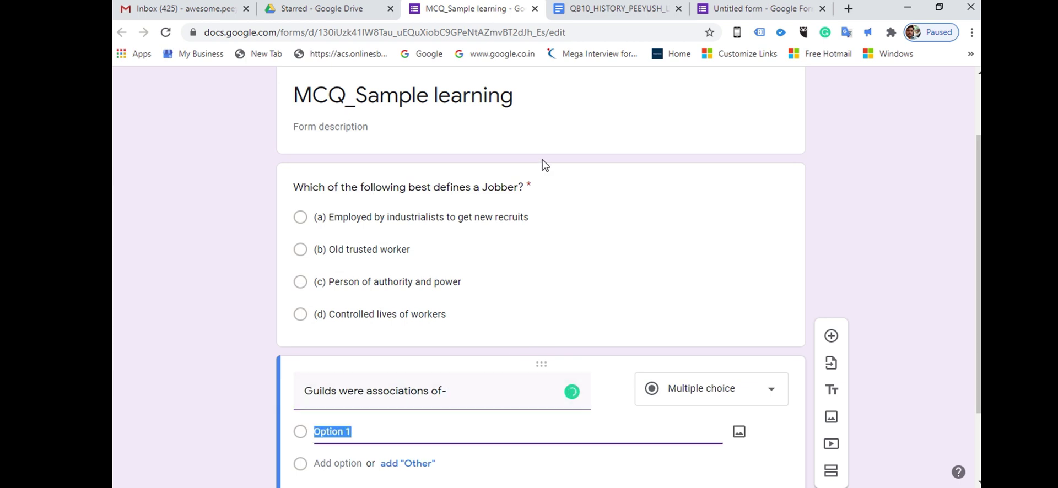
{"action": "mouse_move", "coordinate": [628, 2]}
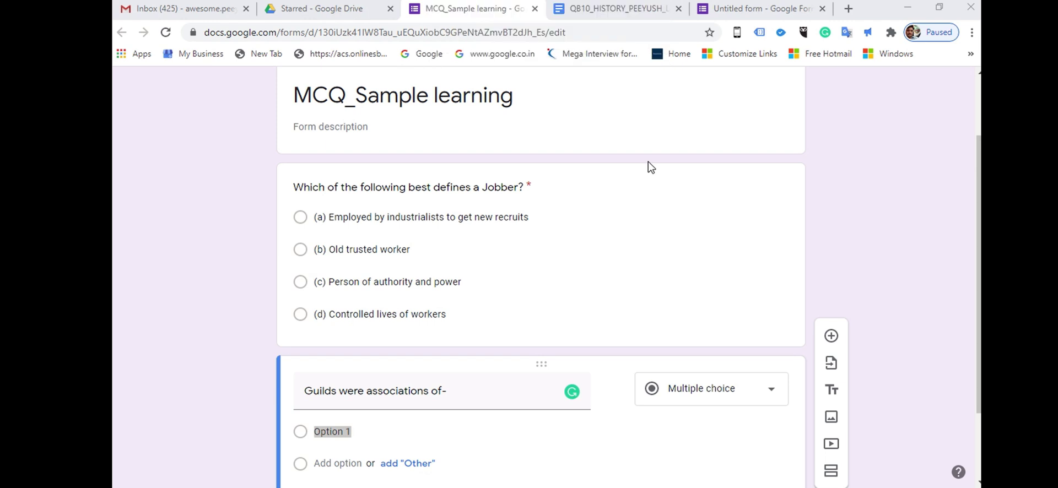
{"action": "left_click", "coordinate": [636, 12]}
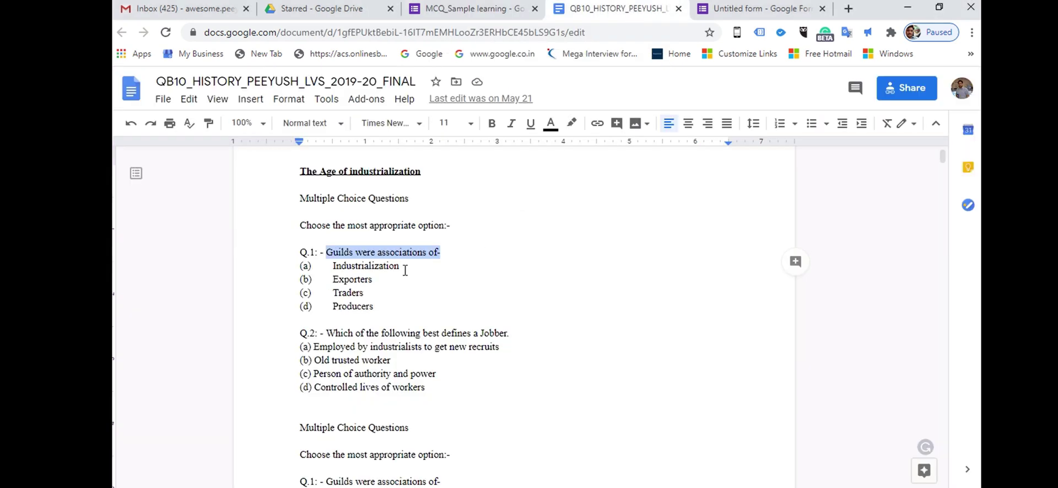
{"action": "left_click_drag", "start_coordinate": [300, 269], "coordinate": [380, 306]}
{"action": "key", "text": "ctrl+c"}
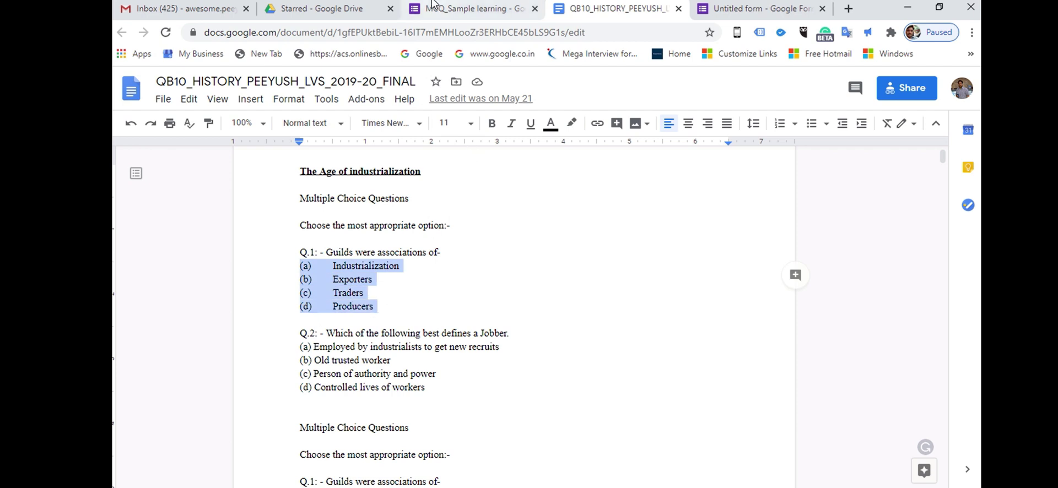
- Replace Option 1 of the Guilds question in the form with the four copied choices as separate answer options
{"action": "left_click", "coordinate": [458, 12]}
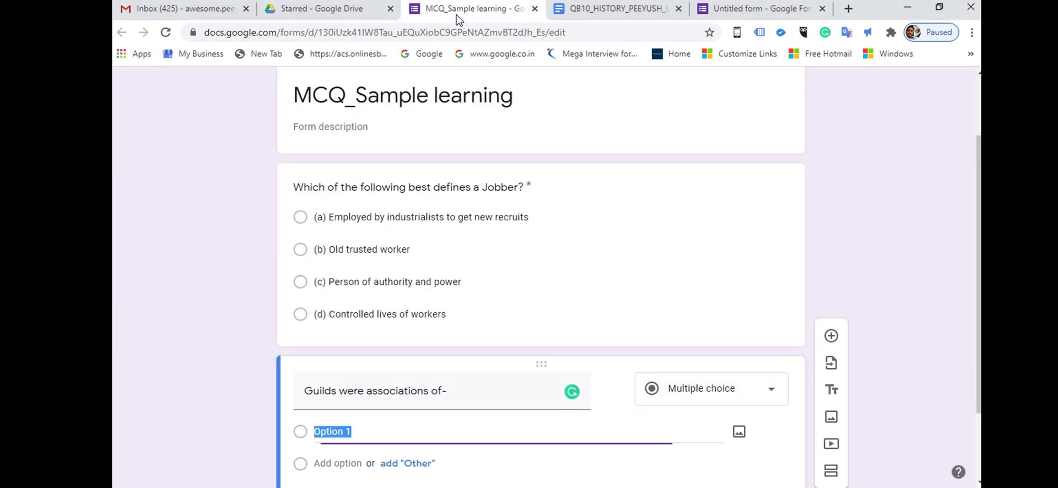
{"action": "left_click", "coordinate": [346, 429]}
{"action": "key", "text": "BackSpace"}
{"action": "key", "text": "BackSpace"}
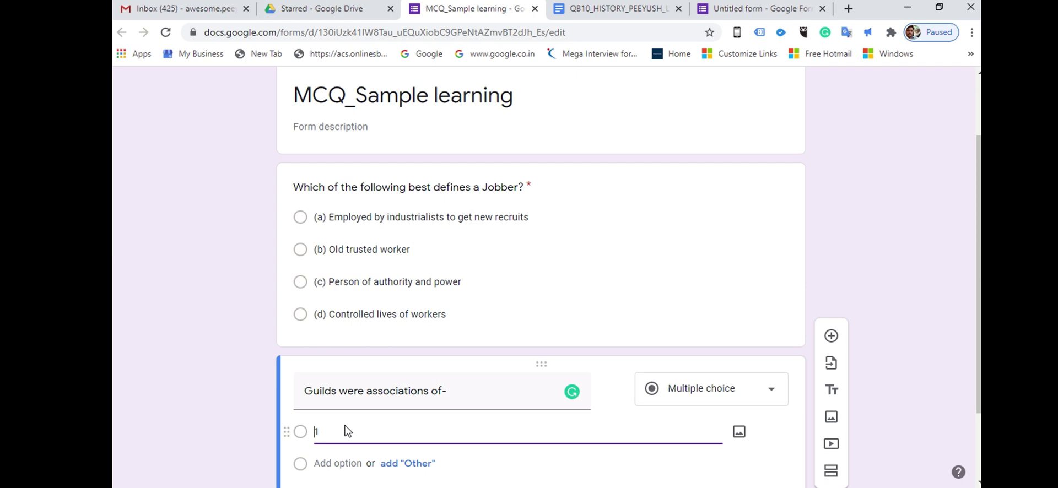
{"action": "key", "text": "Delete"}
{"action": "key", "text": "Delete"}
{"action": "key", "text": "ctrl+v"}
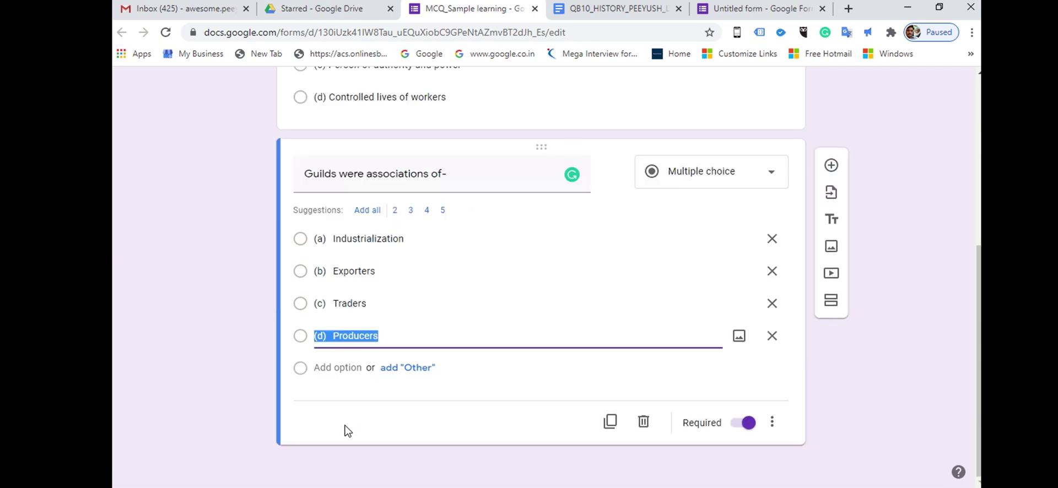
{"action": "left_click", "coordinate": [194, 306]}
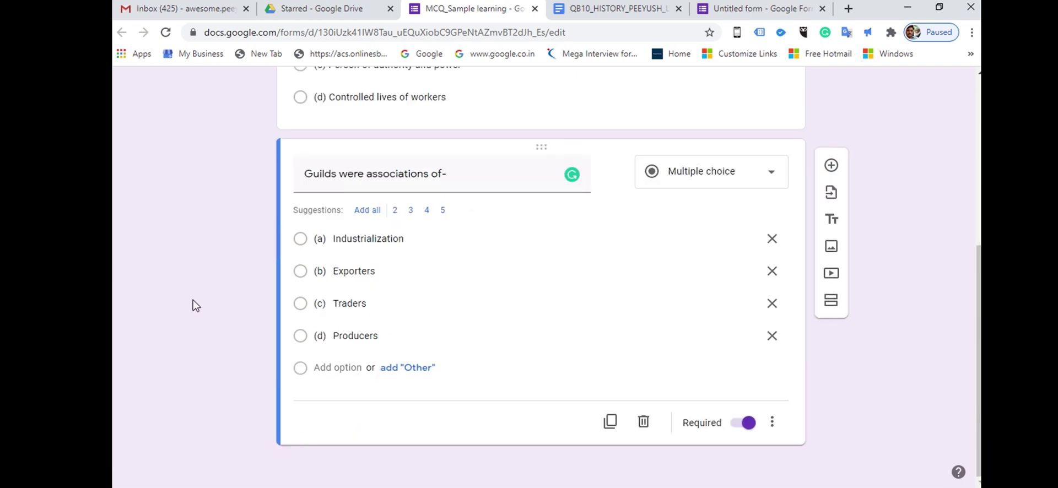
- Add a blank multiple-choice question below the Guilds question
{"action": "left_click", "coordinate": [830, 166]}
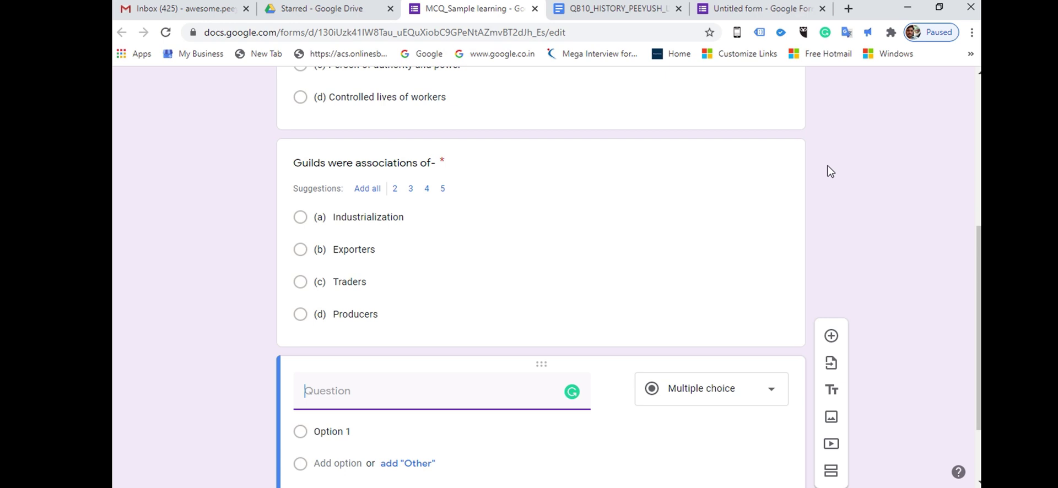
{"action": "left_click", "coordinate": [922, 134]}
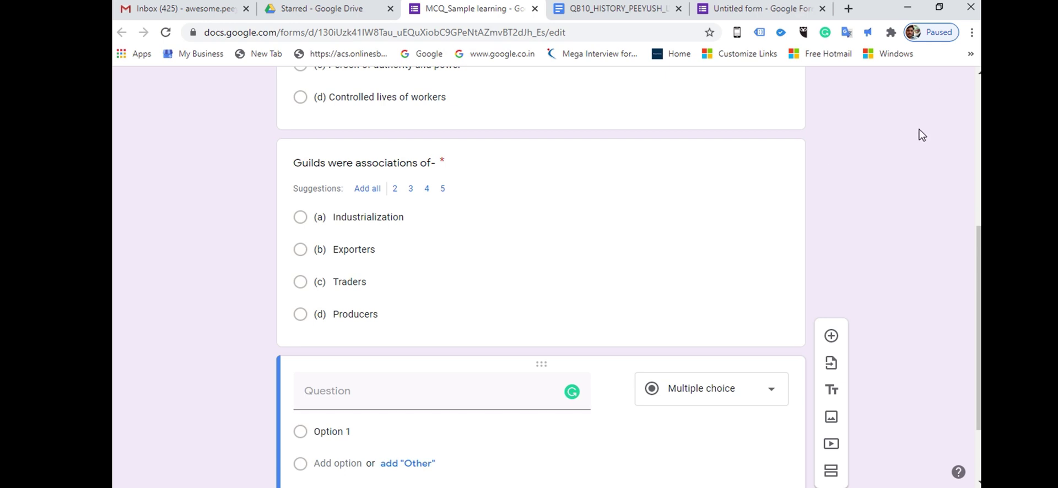
- Save form preferences that collect email addresses, make questions required and use a default quiz point value of 1
{"action": "scroll", "coordinate": [921, 135], "scroll_direction": "up", "scroll_amount": 6}
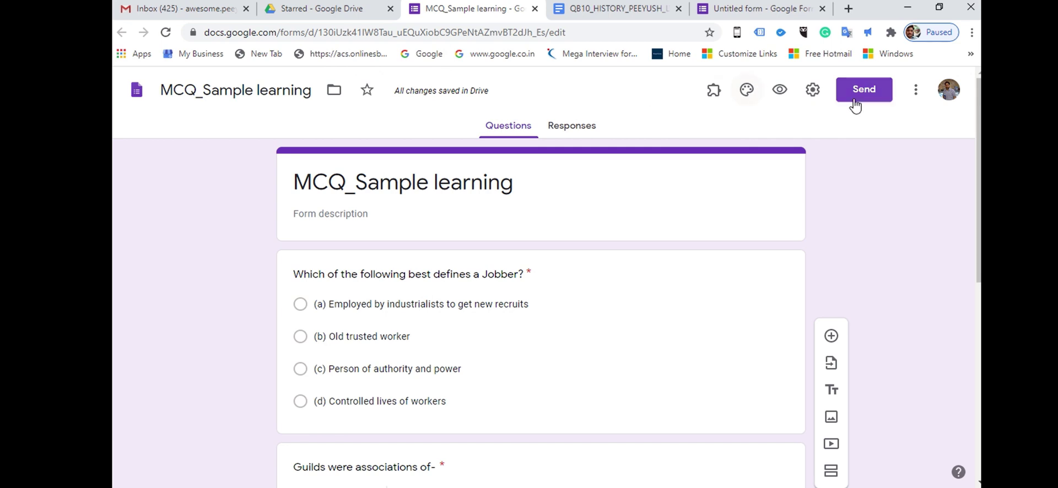
{"action": "left_click", "coordinate": [914, 94]}
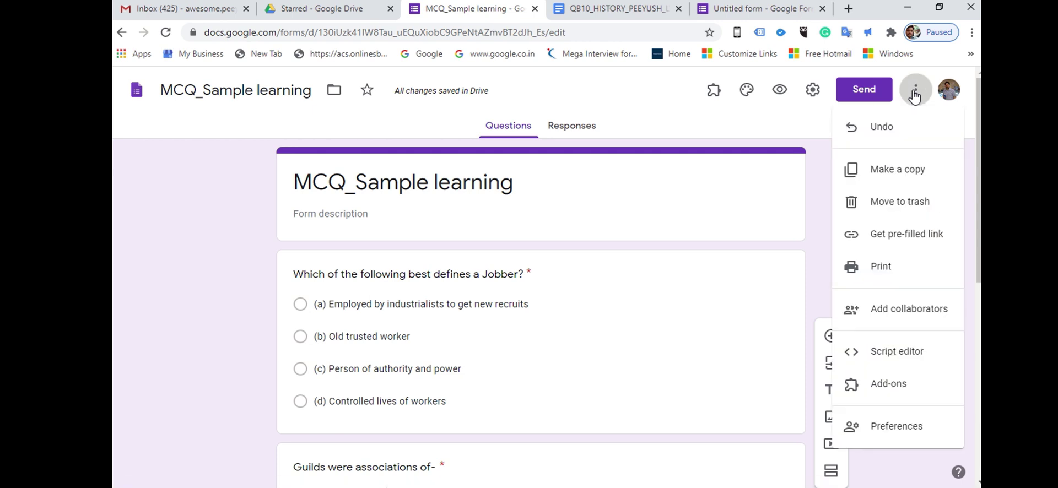
{"action": "left_click", "coordinate": [887, 427]}
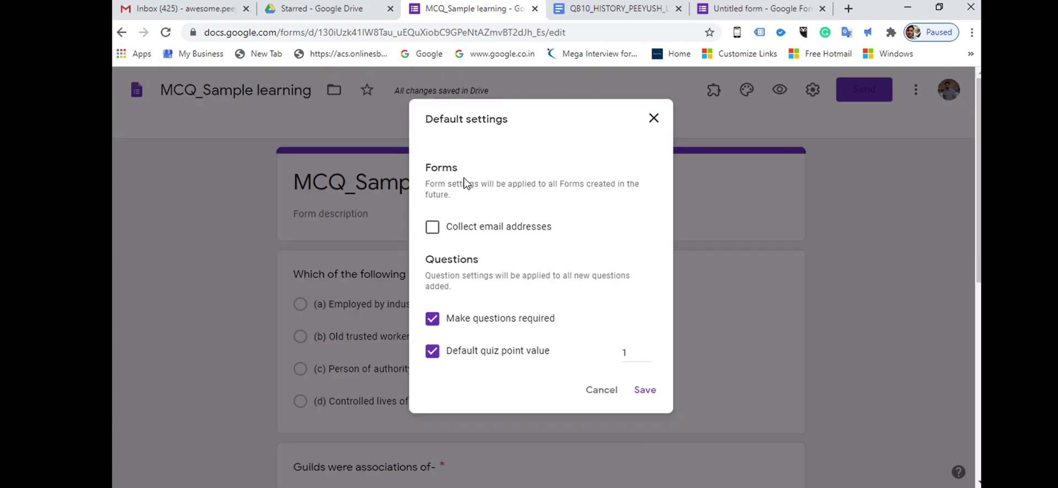
{"action": "left_click", "coordinate": [433, 228]}
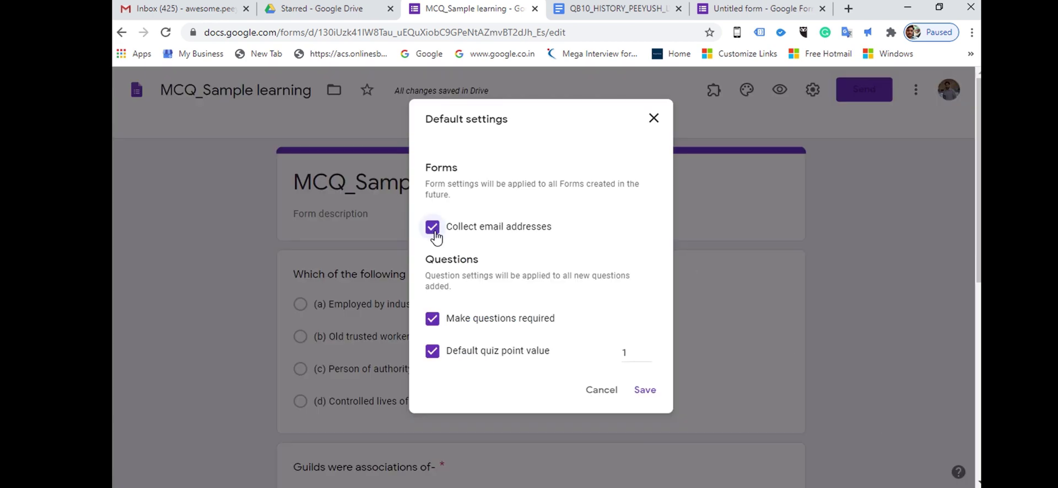
{"action": "left_click", "coordinate": [433, 319]}
{"action": "left_click", "coordinate": [433, 319]}
{"action": "left_click", "coordinate": [433, 351]}
{"action": "left_click", "coordinate": [435, 357]}
{"action": "double_click", "coordinate": [631, 353]}
{"action": "type", "text": "1"}
{"action": "left_click", "coordinate": [645, 389]}
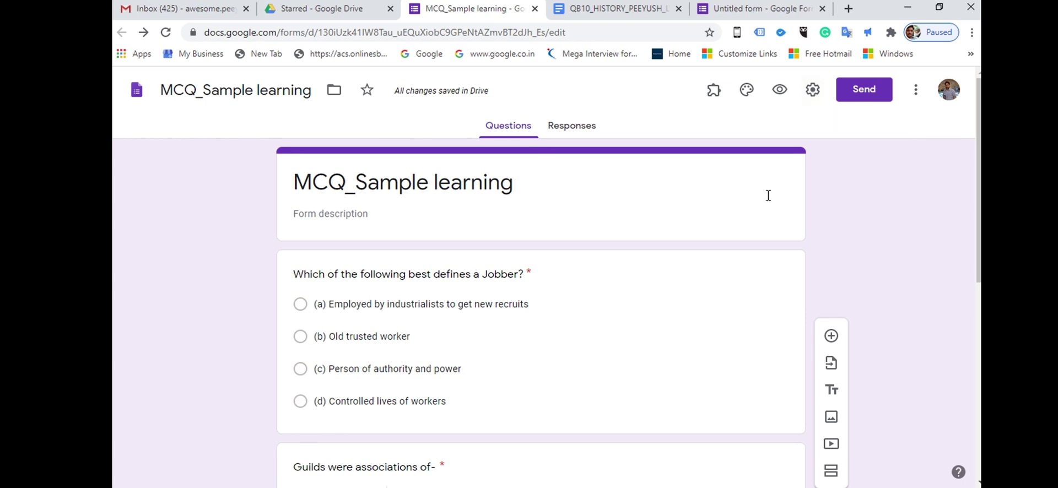
- In this form's settings, collect email addresses and always send response receipts
{"action": "left_click", "coordinate": [813, 91]}
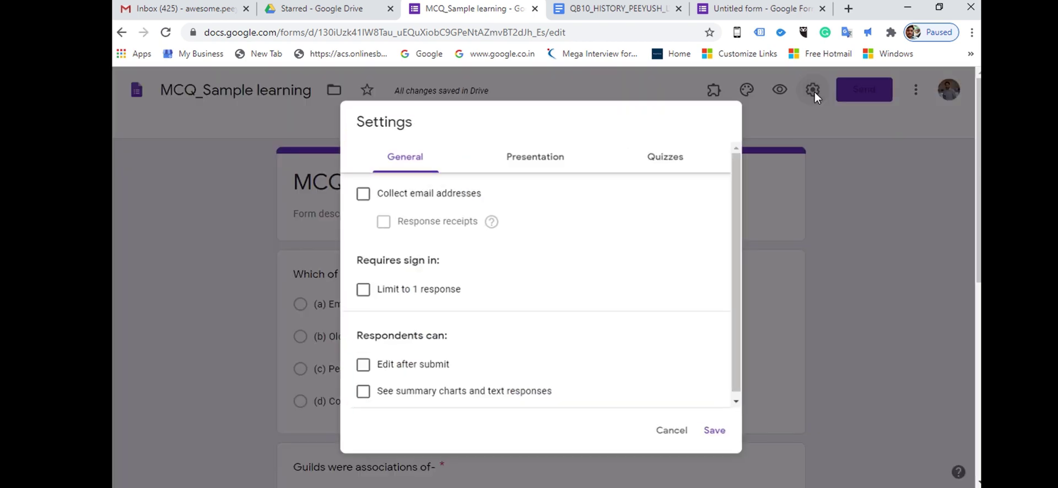
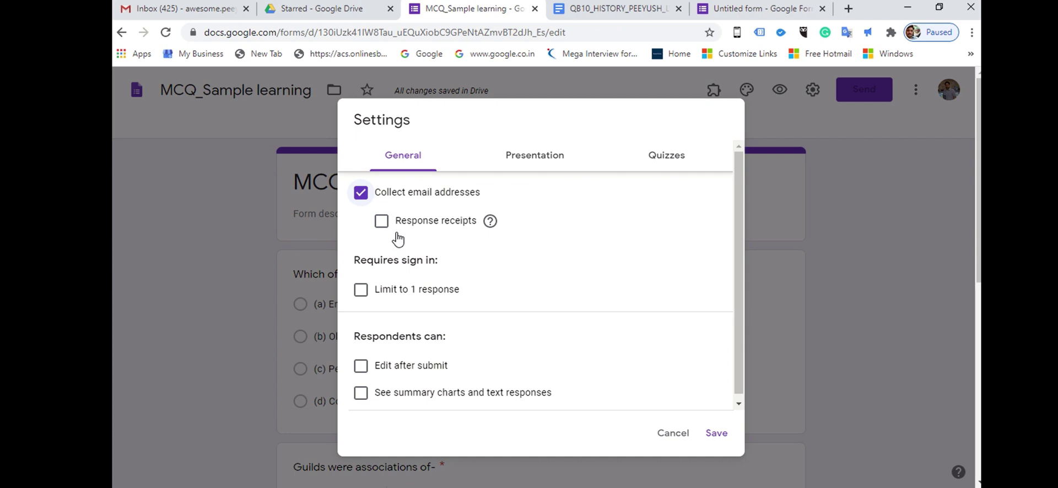
{"action": "left_click", "coordinate": [381, 221]}
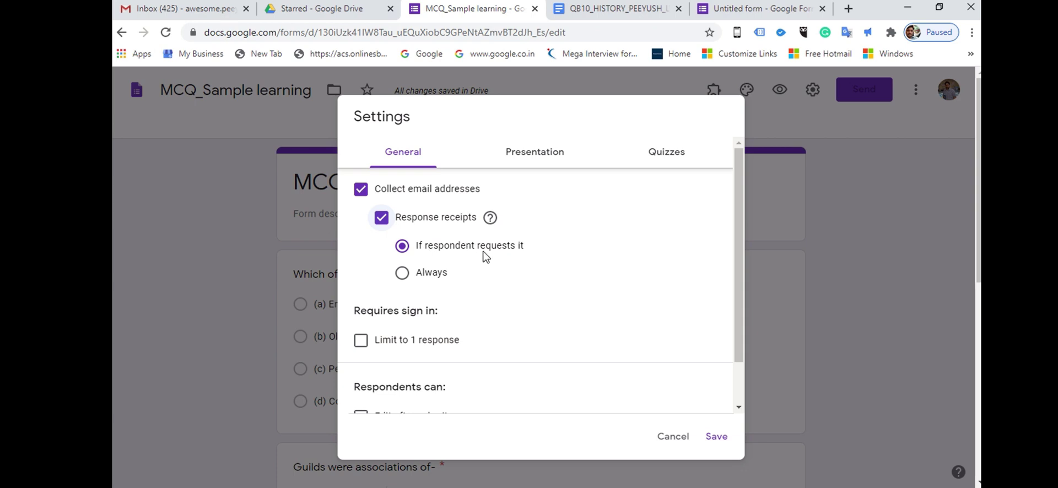
{"action": "left_click", "coordinate": [403, 273]}
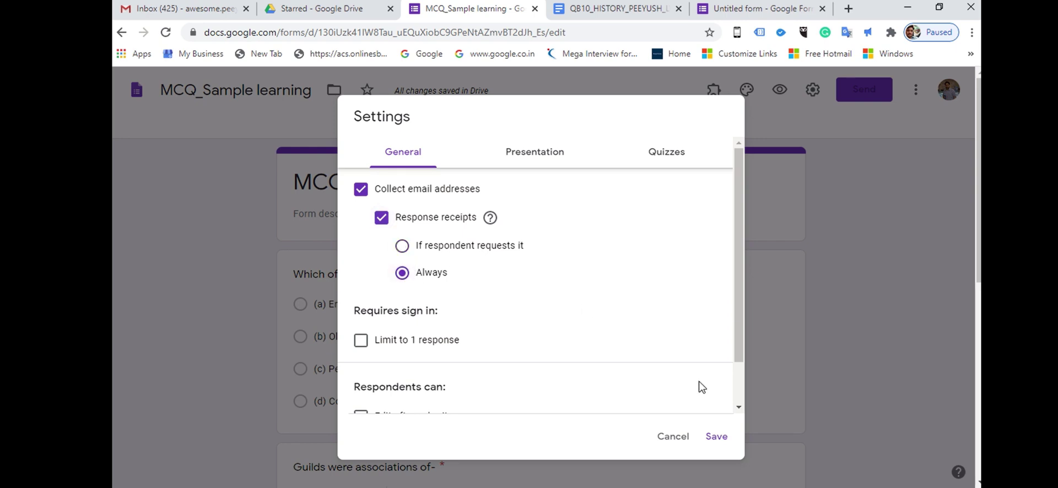
- Limit the form to 1 response and let respondents see summary charts and text responses
{"action": "left_click", "coordinate": [738, 407]}
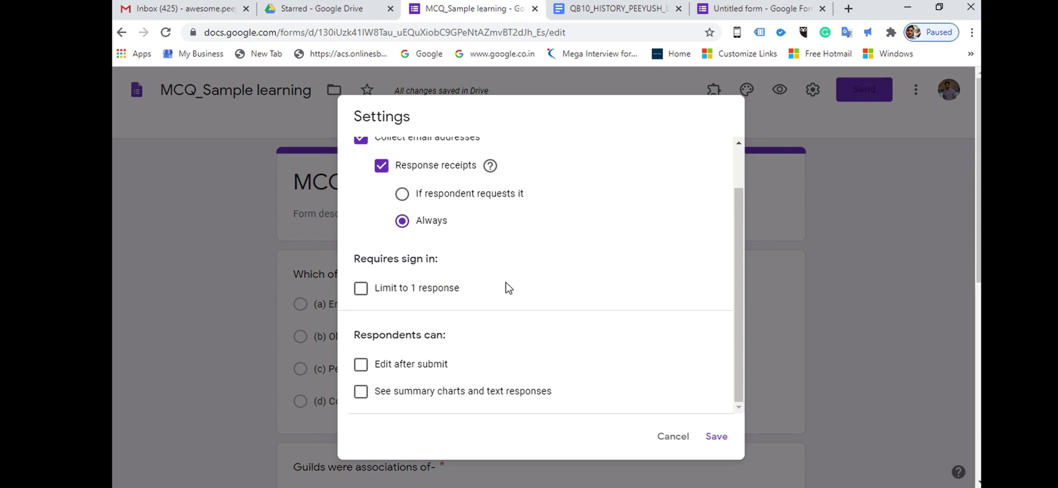
{"action": "left_click", "coordinate": [361, 288]}
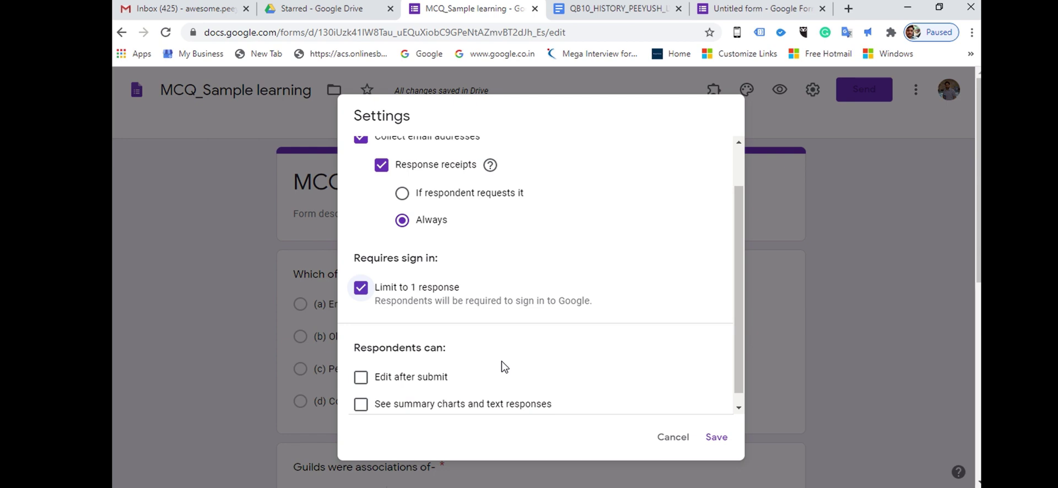
{"action": "left_click", "coordinate": [360, 406]}
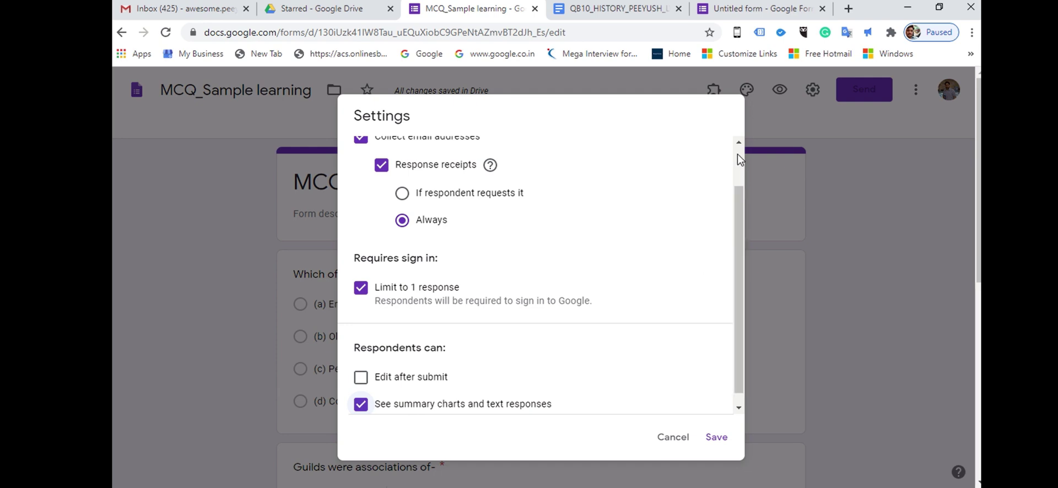
- Turn on the progress bar in the form's presentation settings, with question order shuffling off
{"action": "left_click", "coordinate": [739, 160]}
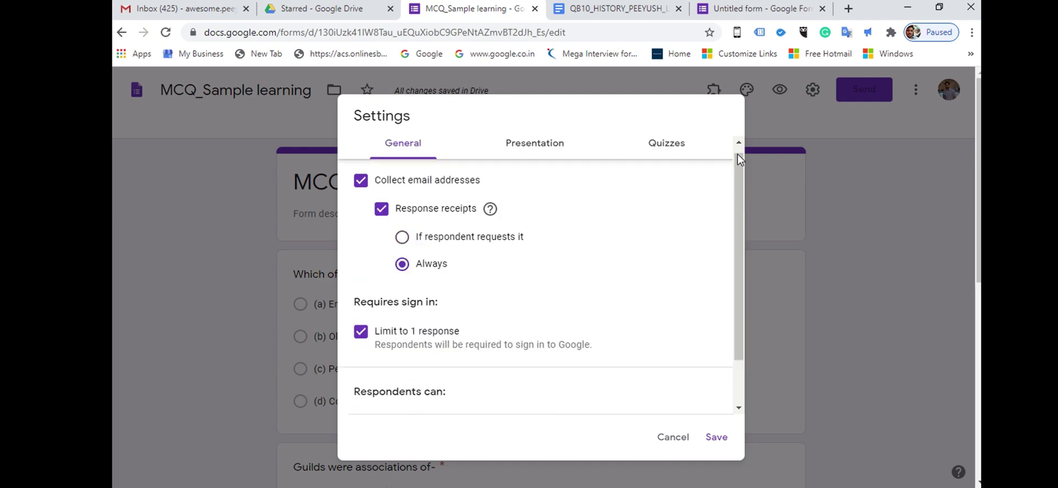
{"action": "left_click", "coordinate": [522, 157]}
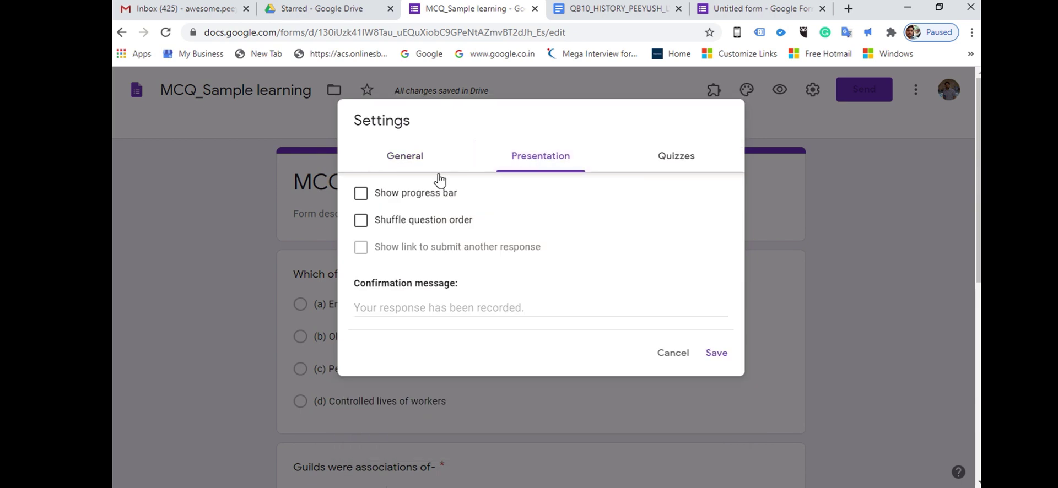
{"action": "left_click", "coordinate": [363, 198]}
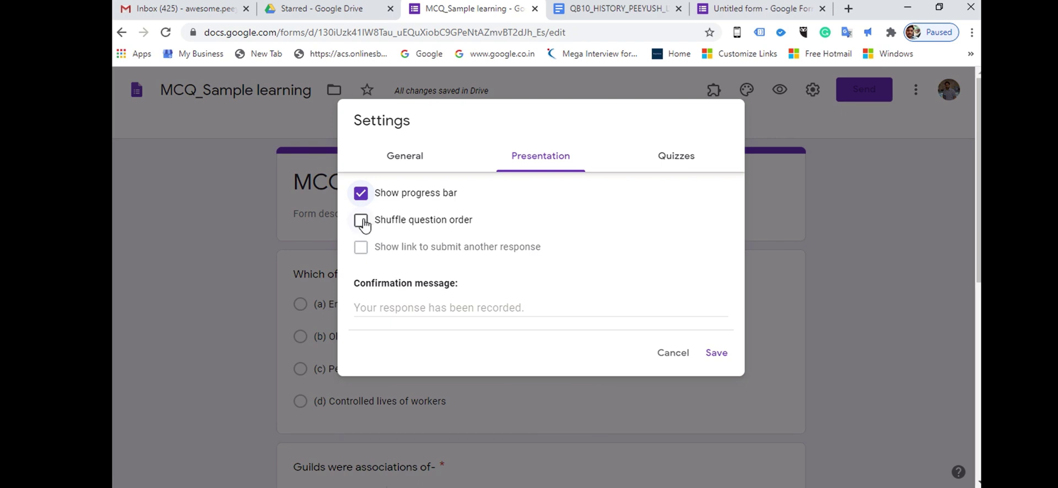
{"action": "left_click", "coordinate": [362, 221]}
{"action": "left_click", "coordinate": [361, 221]}
- Set the form's confirmation message to "Thank You"
{"action": "left_click", "coordinate": [395, 304]}
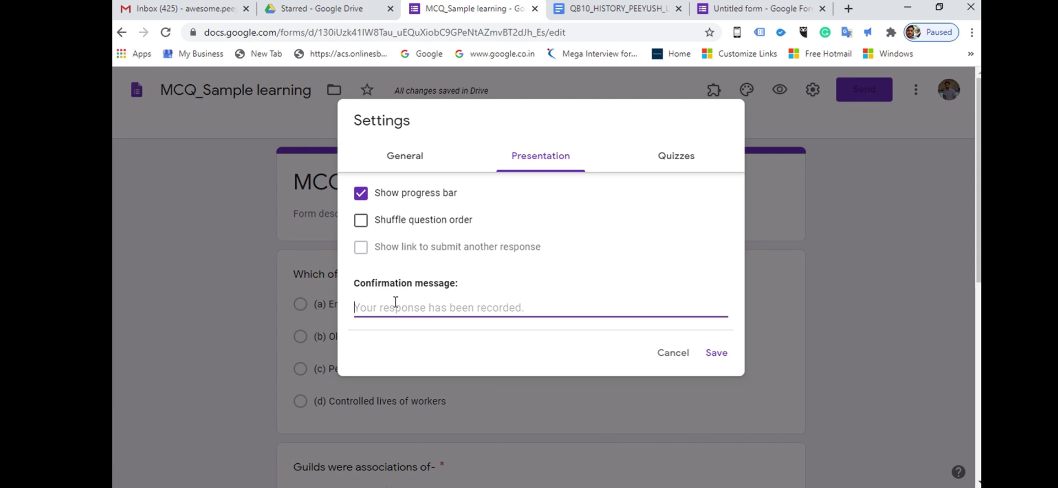
{"action": "type", "text": "Your"}
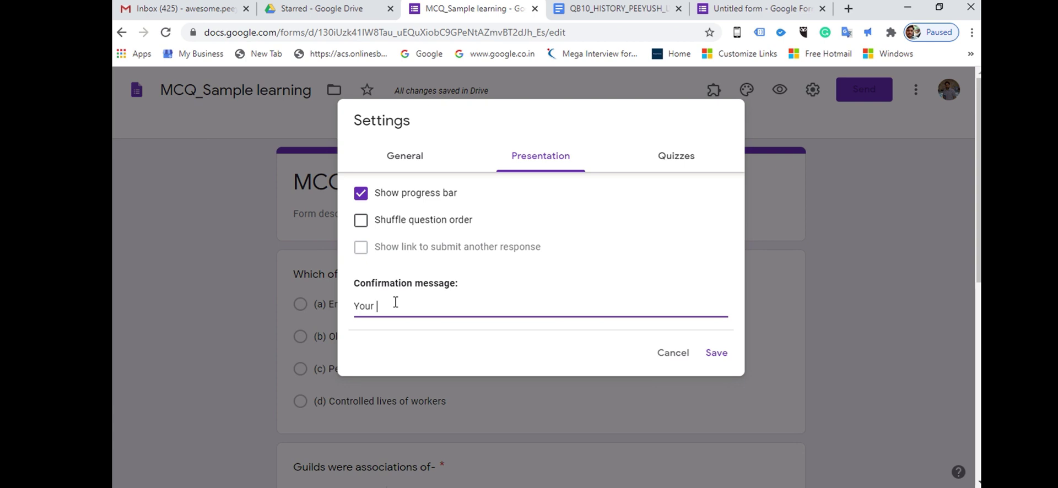
{"action": "key", "text": "BackSpace"}
{"action": "key", "text": "BackSpace"}
{"action": "key", "text": "BackSpace"}
{"action": "key", "text": "BackSpace"}
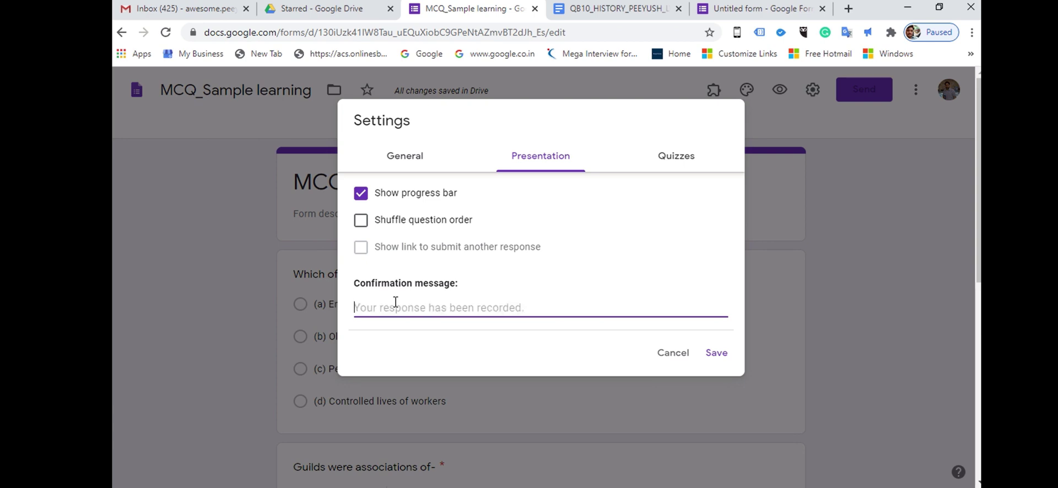
{"action": "type", "text": "Thank "}
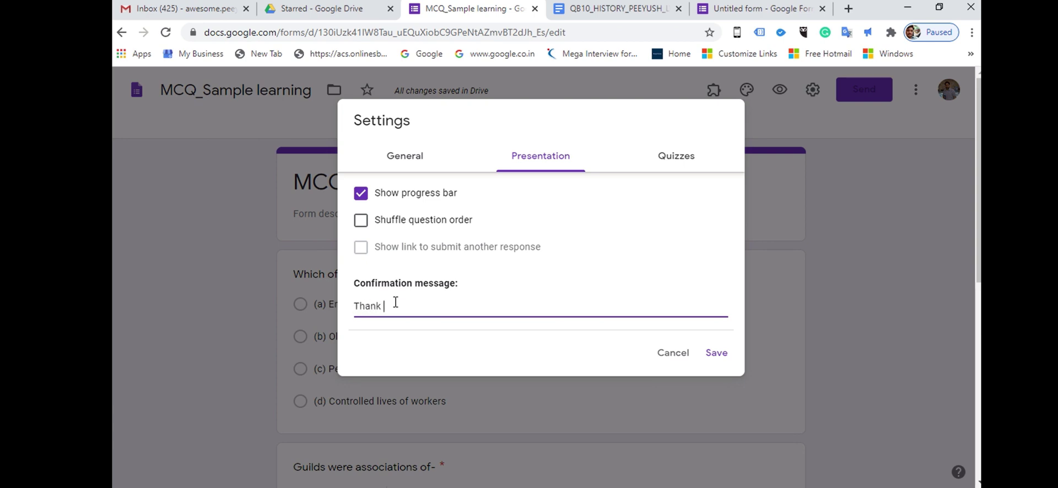
{"action": "type", "text": "You"}
- Make the form a quiz that releases grades immediately after each submission, and save the settings
{"action": "left_click", "coordinate": [673, 159]}
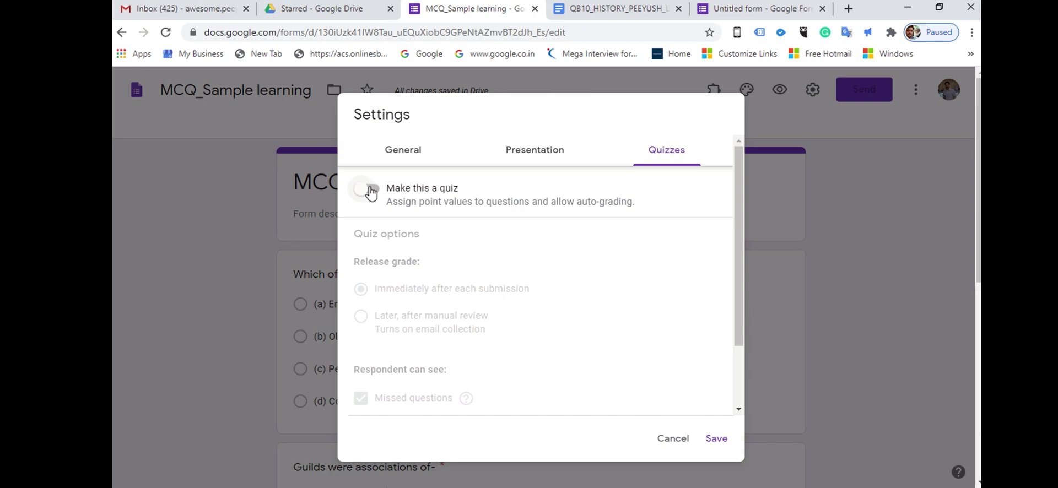
{"action": "left_click", "coordinate": [371, 190]}
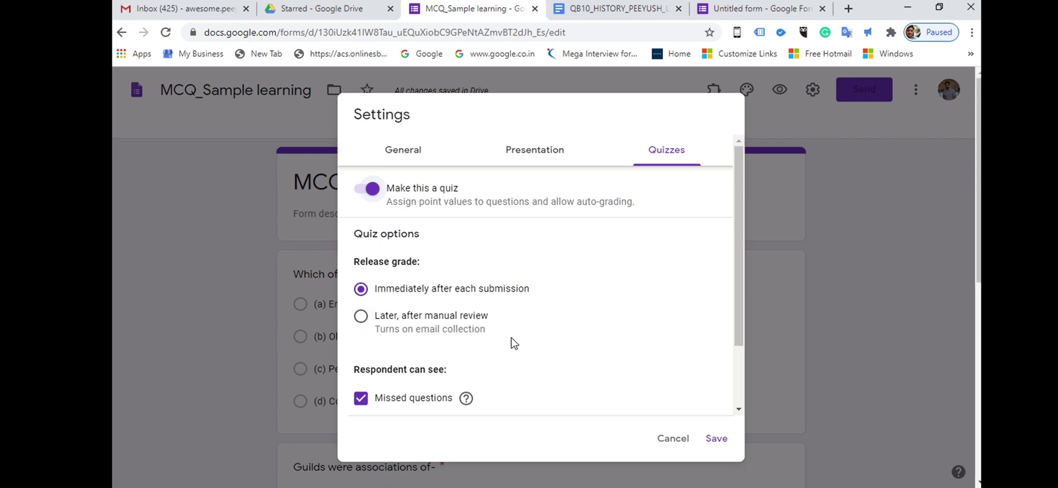
{"action": "left_click", "coordinate": [361, 317]}
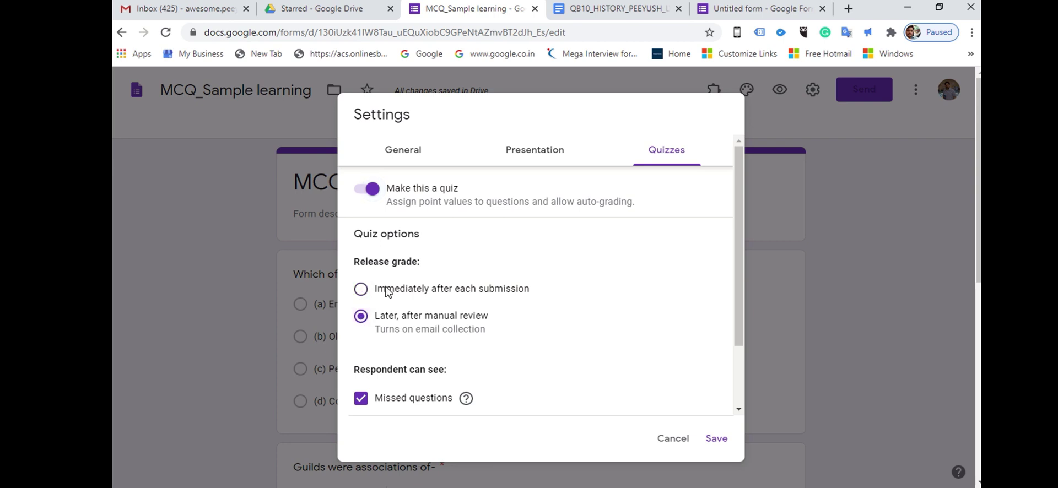
{"action": "left_click", "coordinate": [362, 289]}
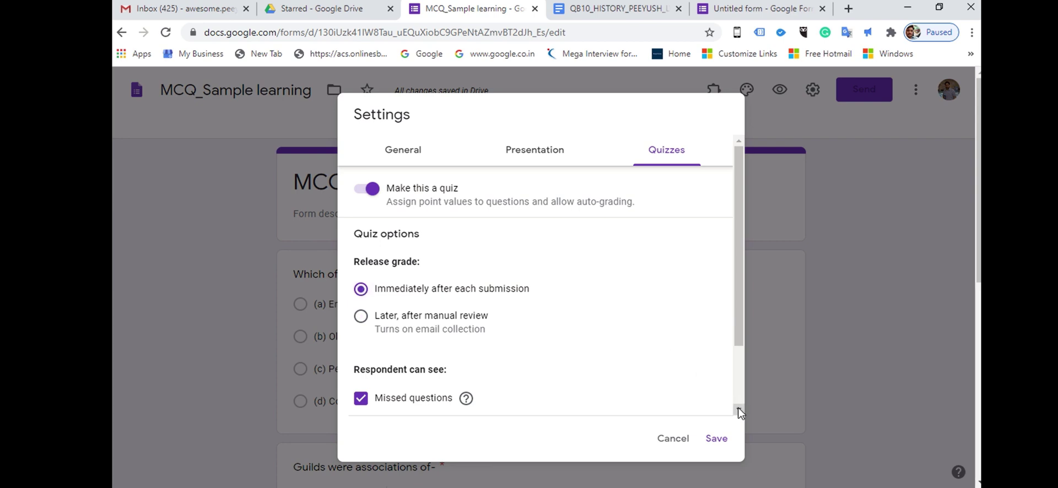
{"action": "scroll", "coordinate": [737, 410], "scroll_direction": "down", "scroll_amount": 3}
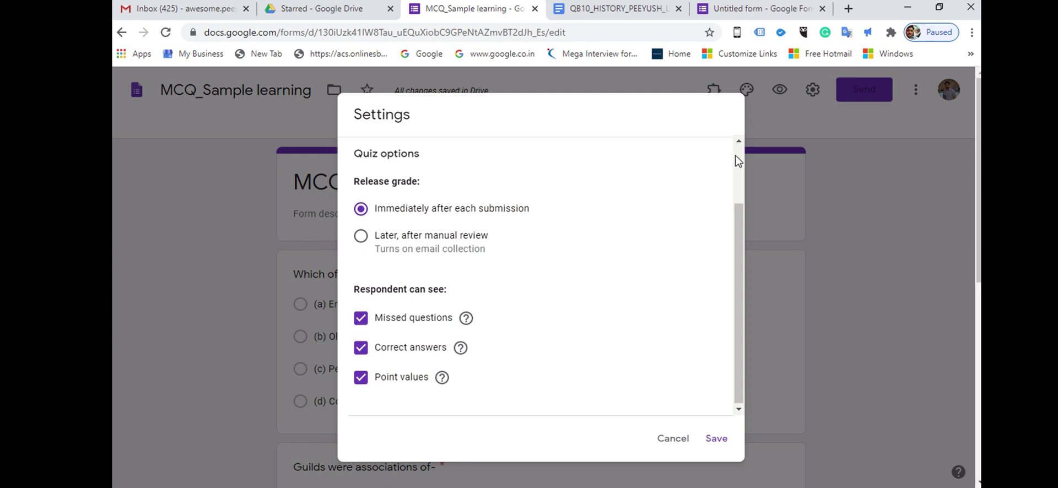
{"action": "scroll", "coordinate": [738, 150], "scroll_direction": "up", "scroll_amount": 3}
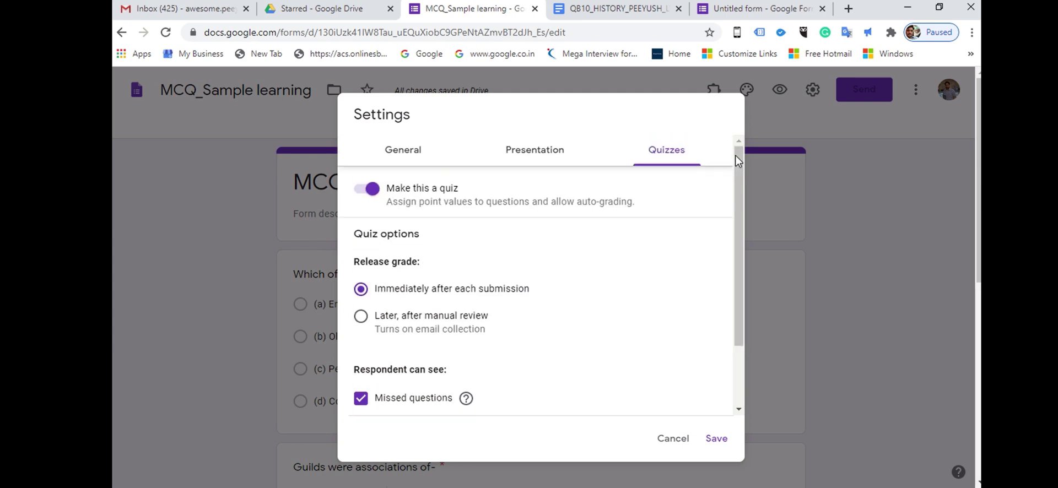
{"action": "left_click", "coordinate": [716, 438]}
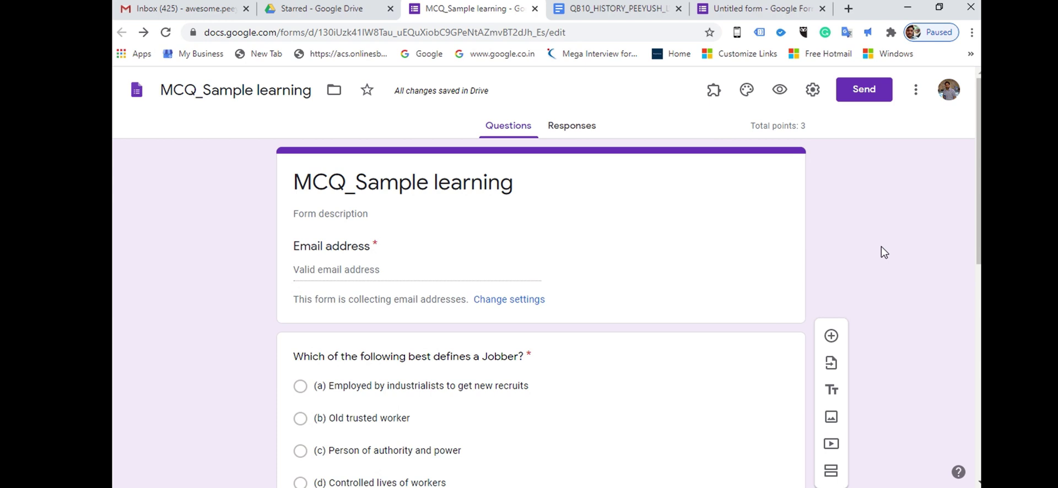
- Set "(a) Employed by industrialists to get new recruits" as the only correct answer to the Jobber question
{"action": "scroll", "coordinate": [883, 252], "scroll_direction": "down", "scroll_amount": 3}
{"action": "scroll", "coordinate": [884, 252], "scroll_direction": "down", "scroll_amount": 2}
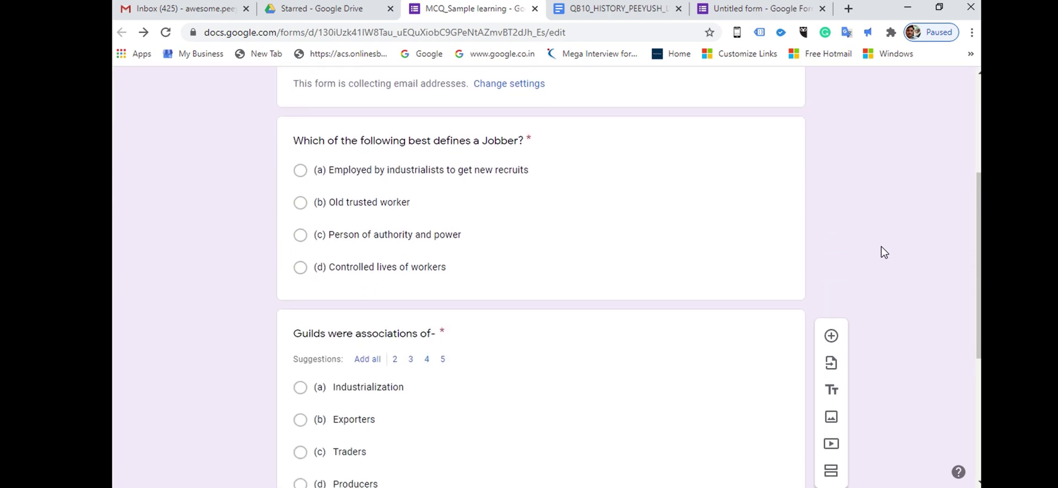
{"action": "left_click", "coordinate": [392, 198]}
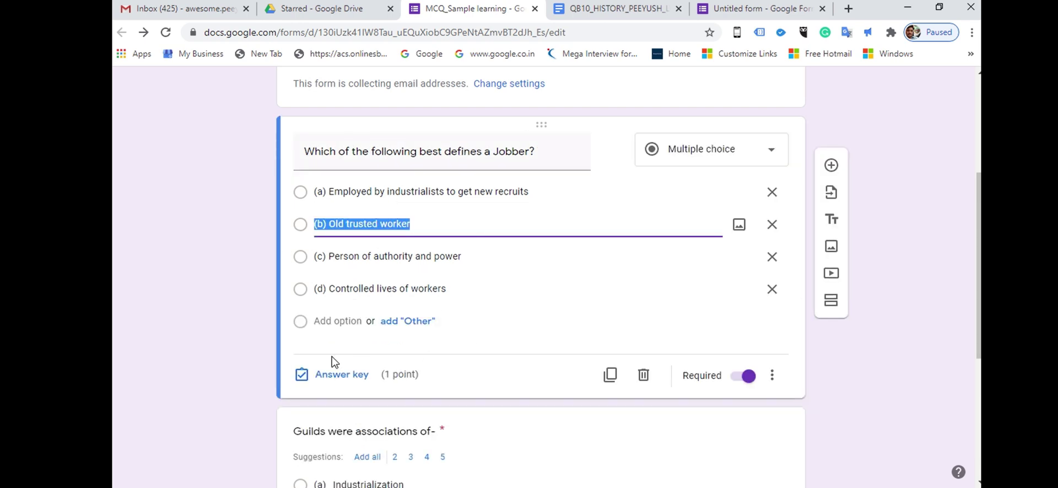
{"action": "left_click", "coordinate": [327, 375]}
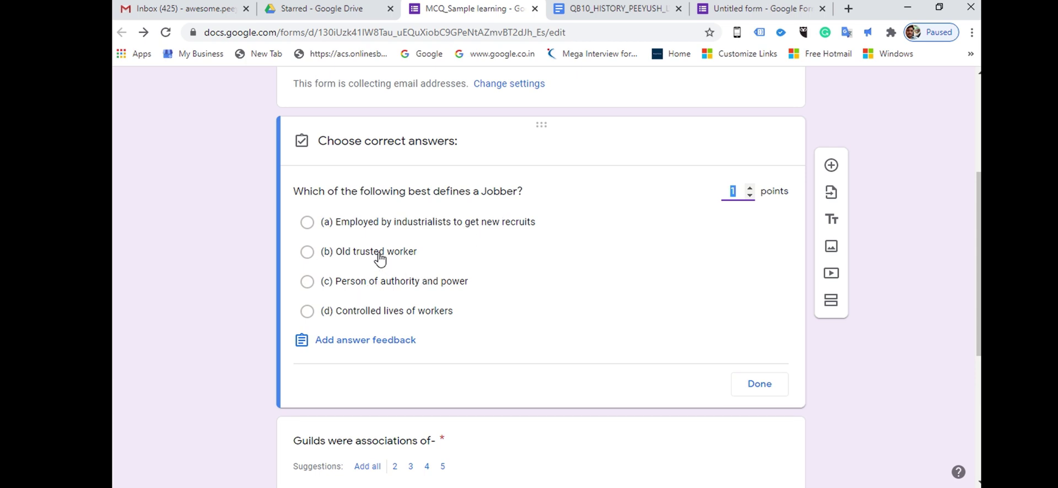
{"action": "left_click", "coordinate": [410, 284]}
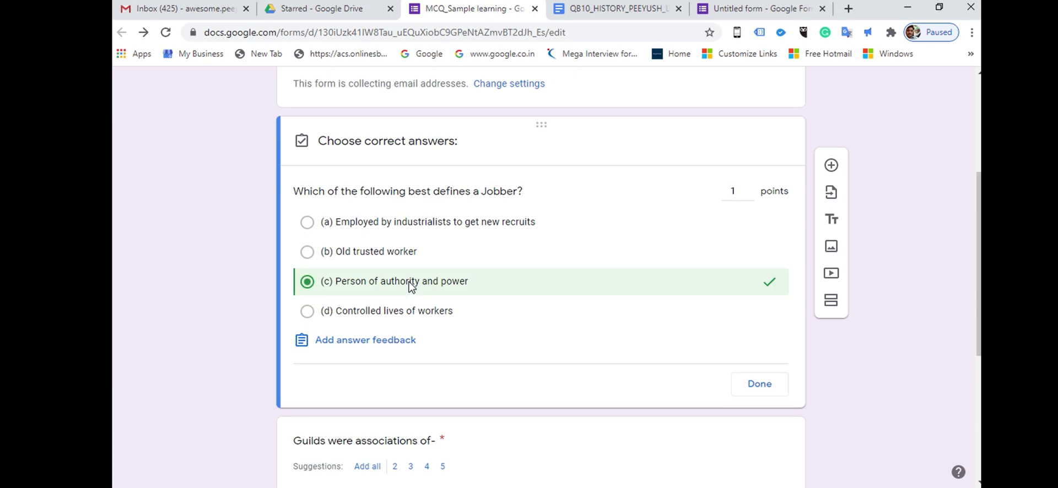
{"action": "left_click", "coordinate": [411, 221]}
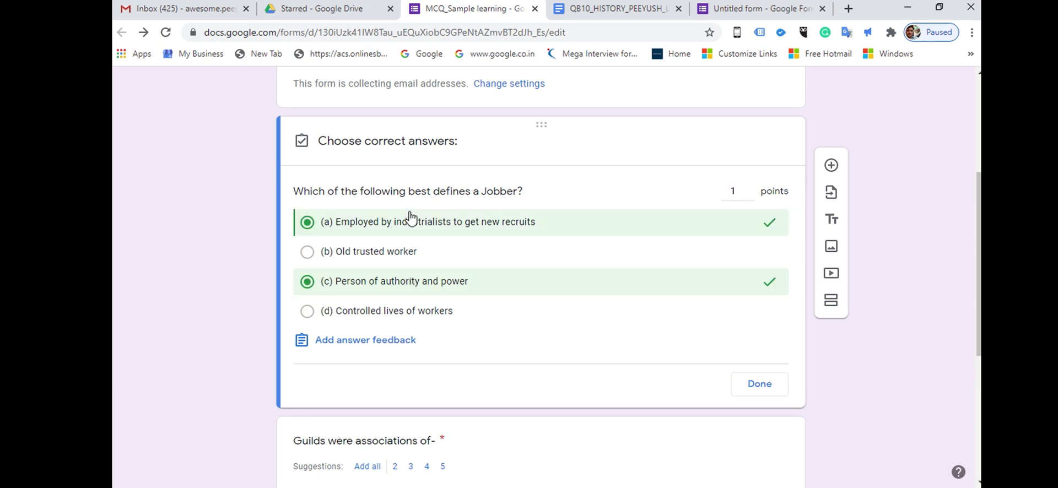
{"action": "left_click", "coordinate": [339, 292]}
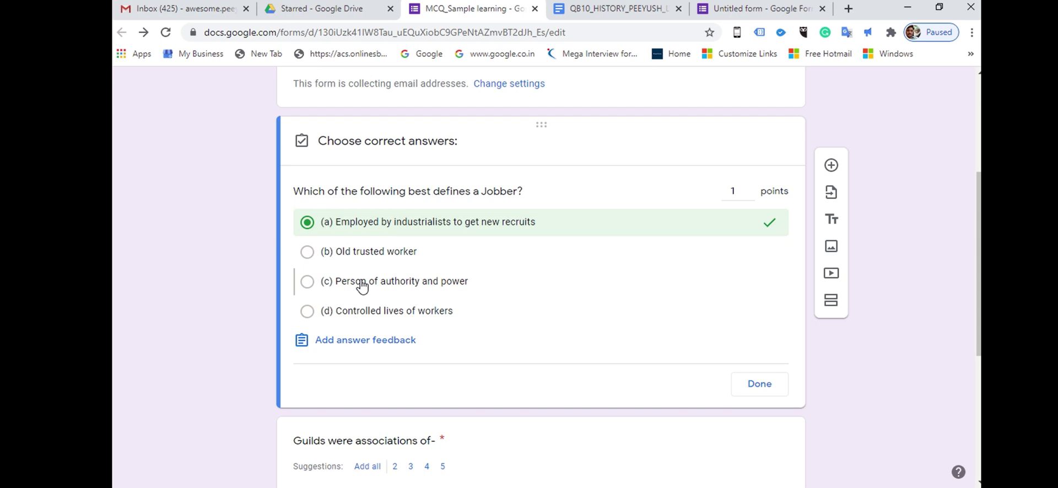
{"action": "left_click", "coordinate": [746, 394]}
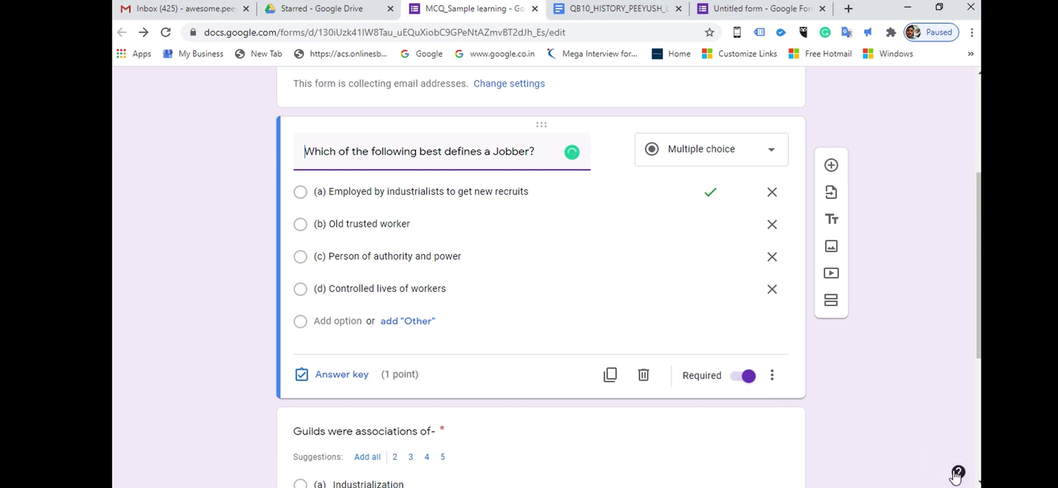
- Mark "(d) Producers" as the correct answer in the answer key of the "Guilds were associations of-" question
{"action": "scroll", "coordinate": [853, 394], "scroll_direction": "down", "scroll_amount": 3}
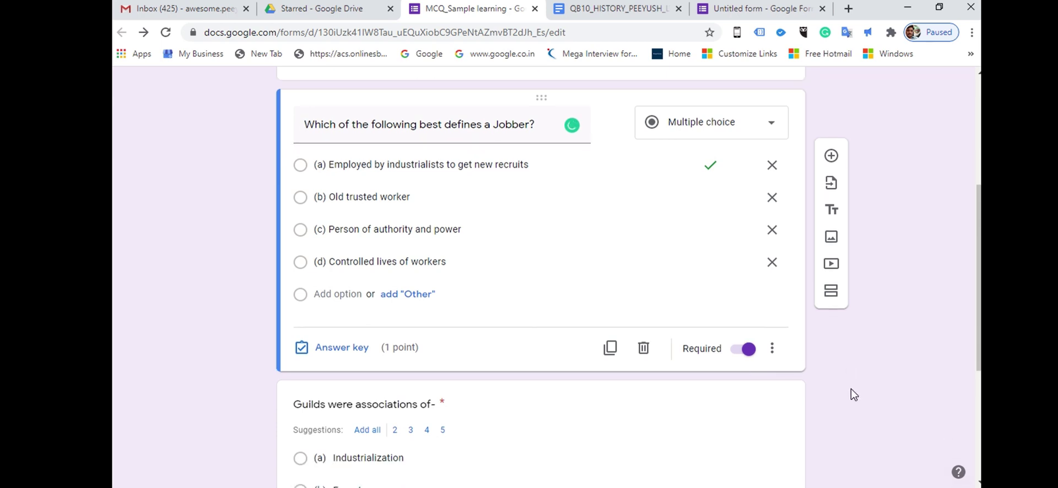
{"action": "scroll", "coordinate": [853, 395], "scroll_direction": "down", "scroll_amount": 3}
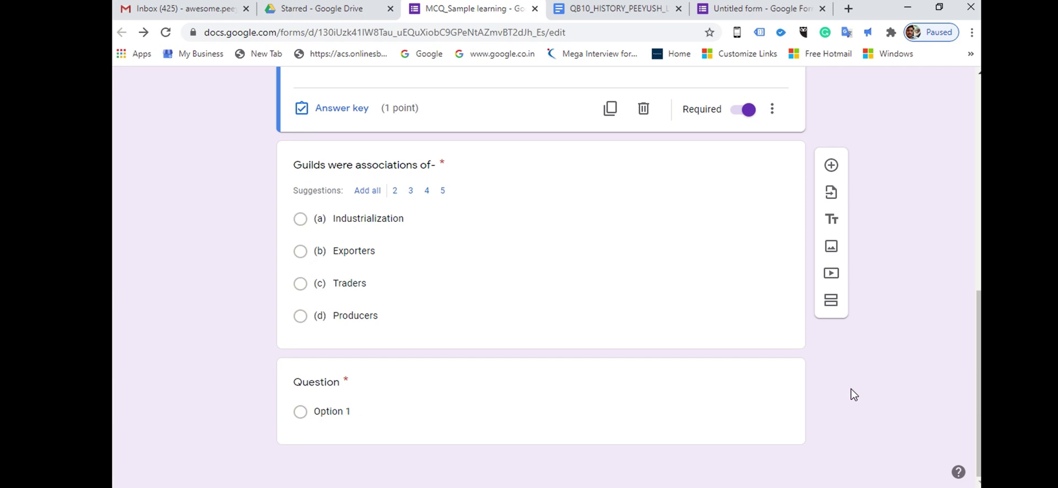
{"action": "left_click", "coordinate": [477, 182]}
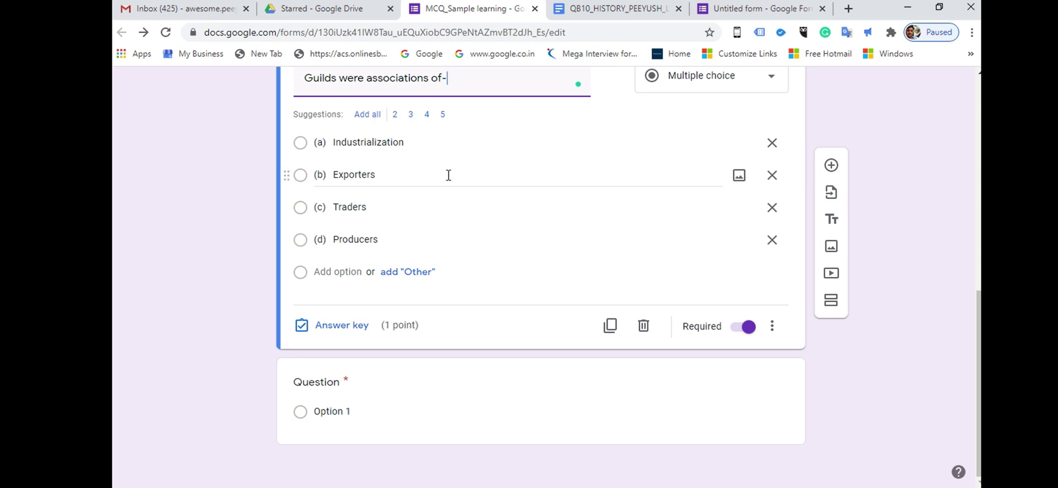
{"action": "triple_click", "coordinate": [365, 236]}
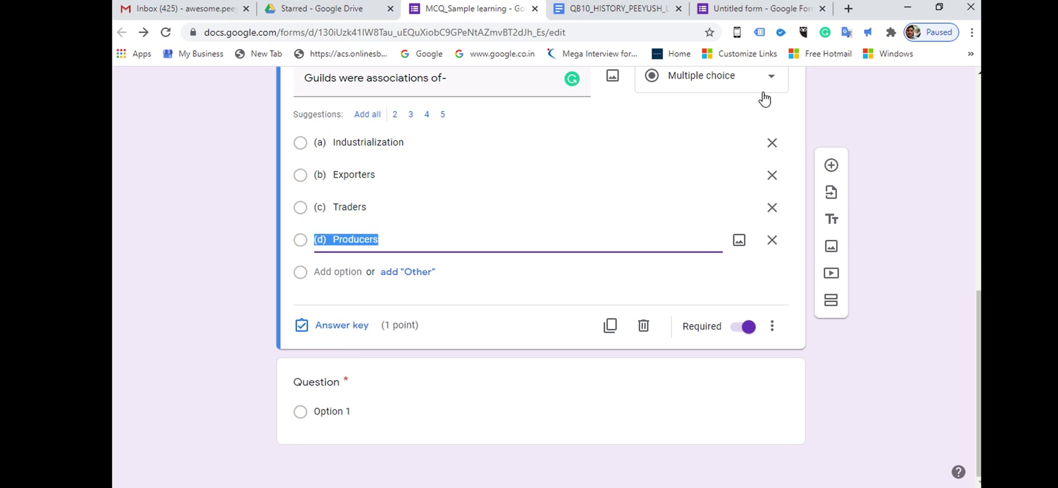
{"action": "left_click", "coordinate": [347, 326]}
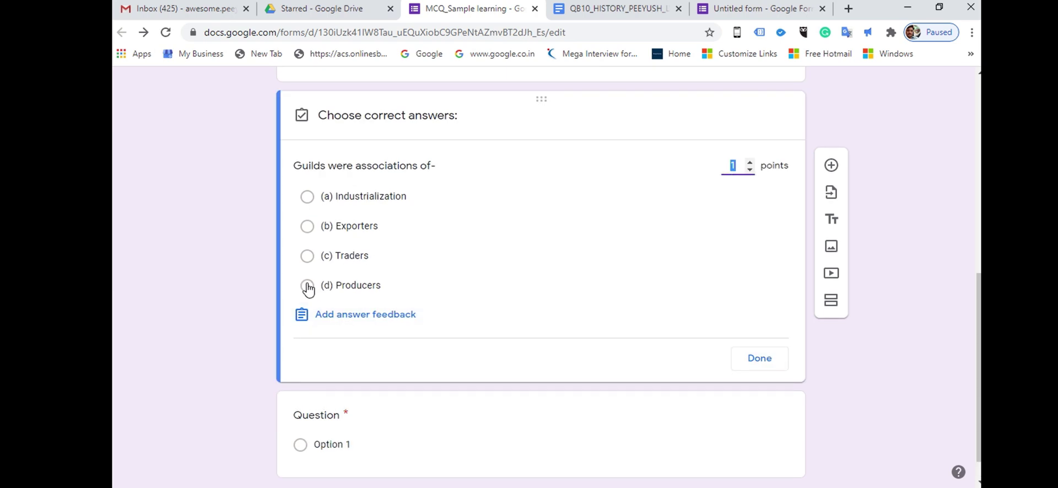
{"action": "left_click", "coordinate": [307, 285]}
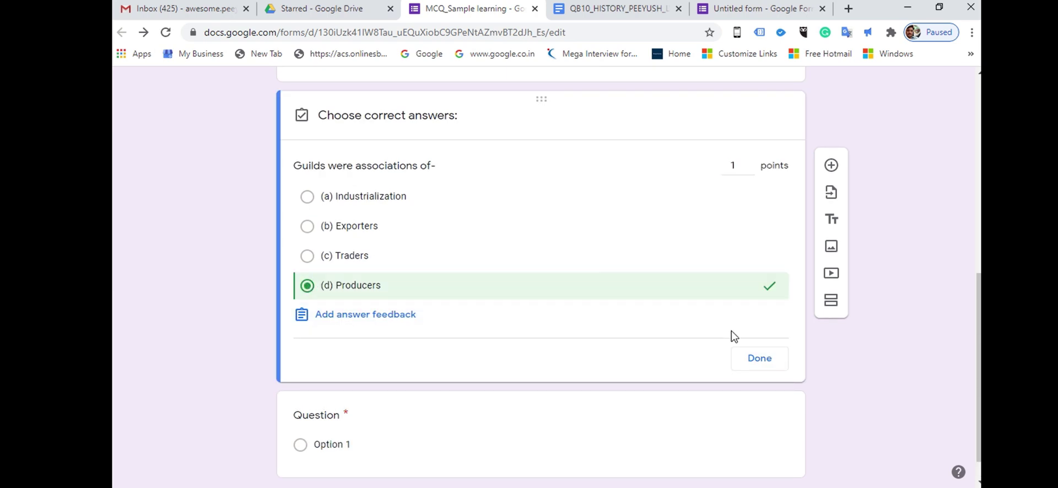
{"action": "left_click", "coordinate": [759, 361]}
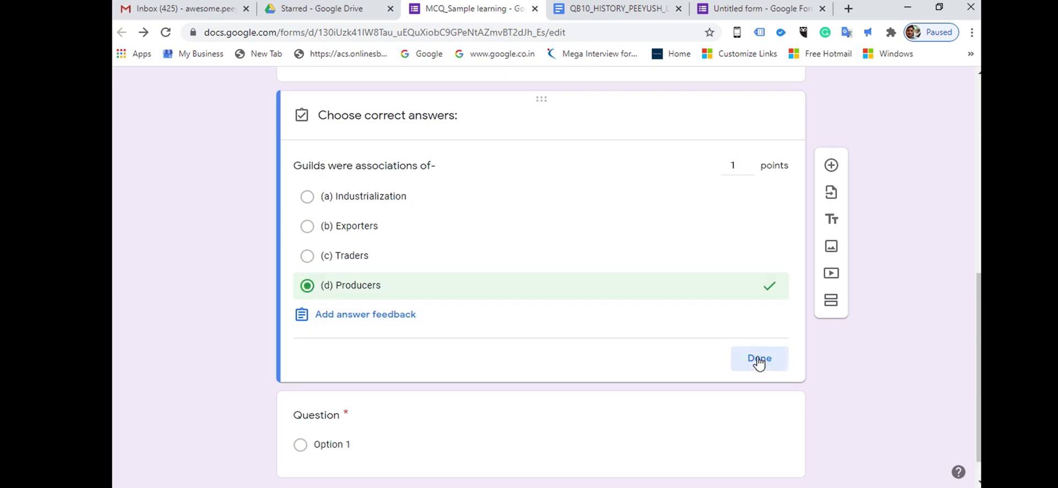
{"action": "left_click", "coordinate": [899, 207]}
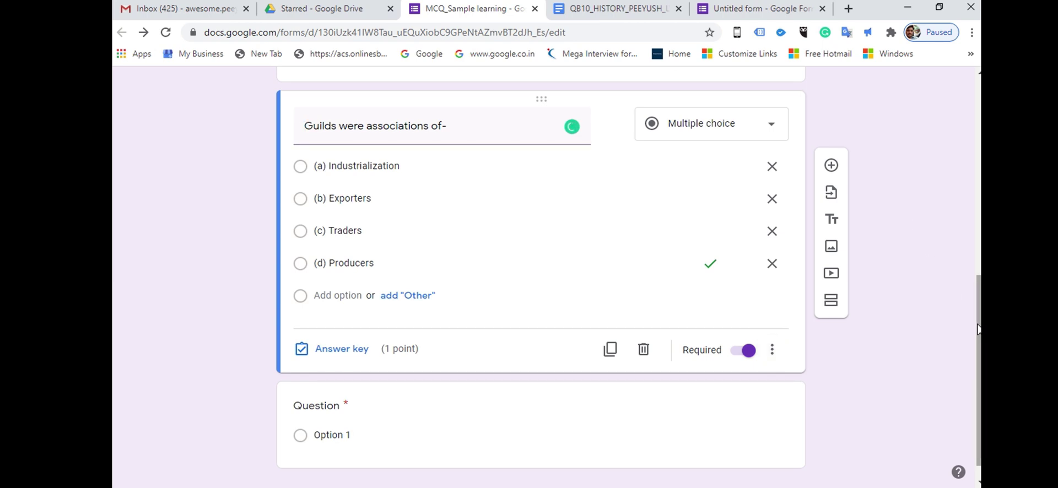
- View the responses collected by the form
{"action": "left_click_drag", "start_coordinate": [978, 329], "coordinate": [935, 122]}
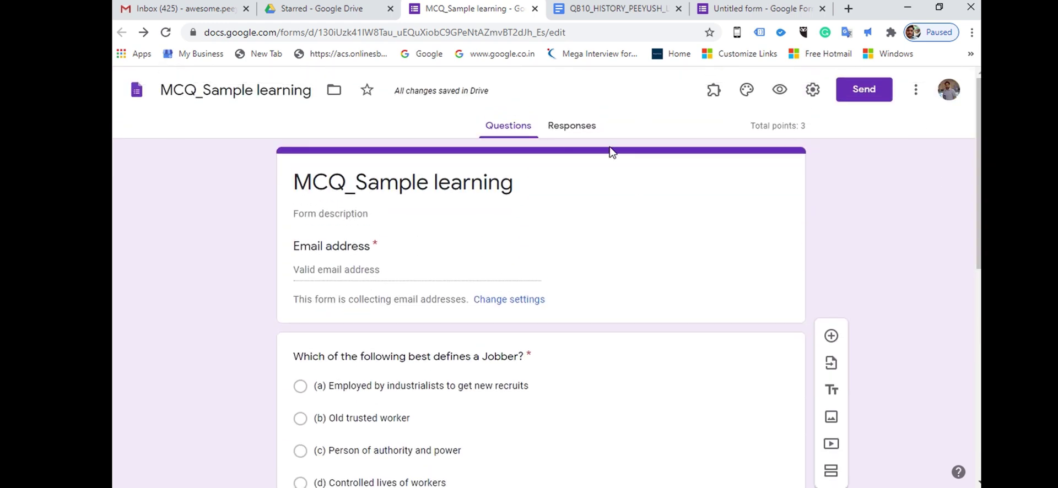
{"action": "left_click", "coordinate": [577, 130]}
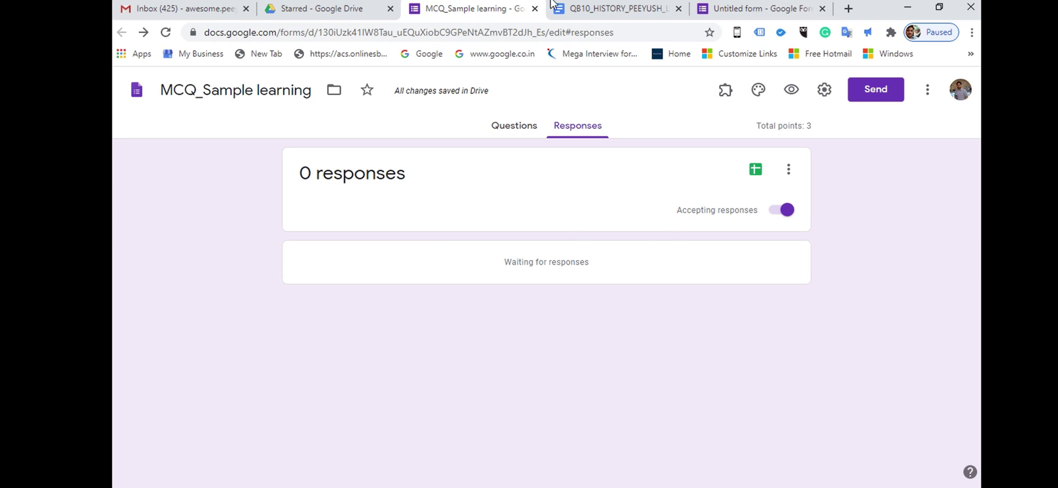
{"action": "mouse_move", "coordinate": [524, 4]}
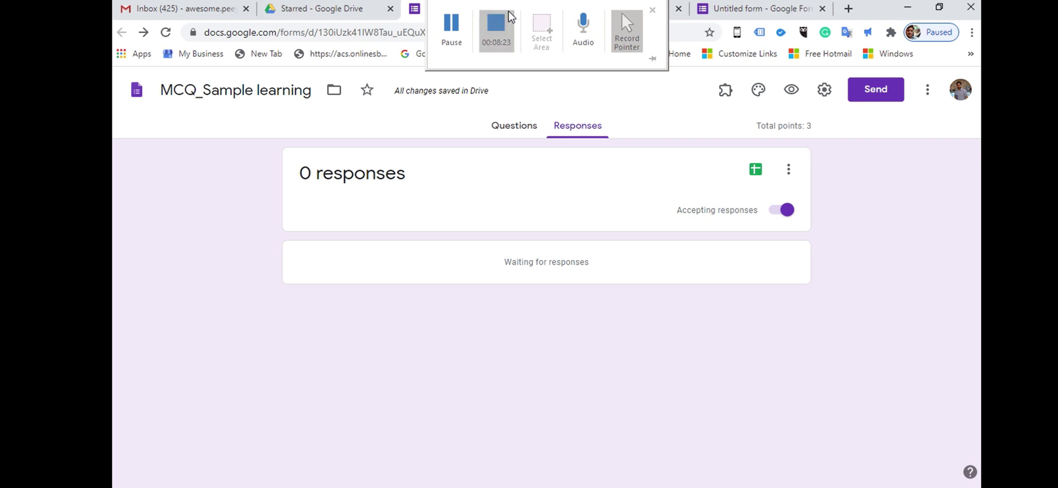